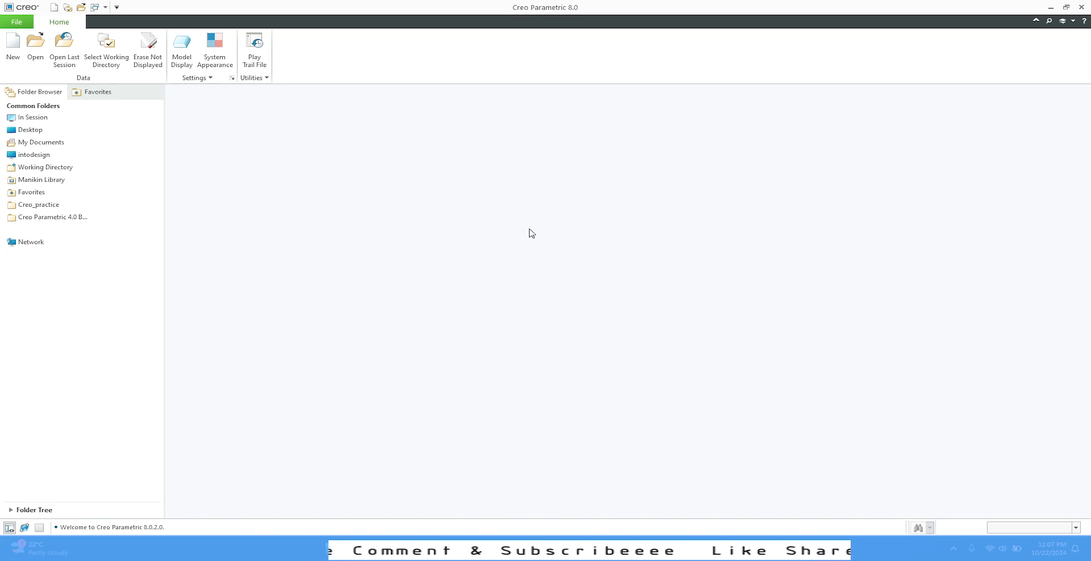
{"action": "left_click", "coordinate": [11, 45]}
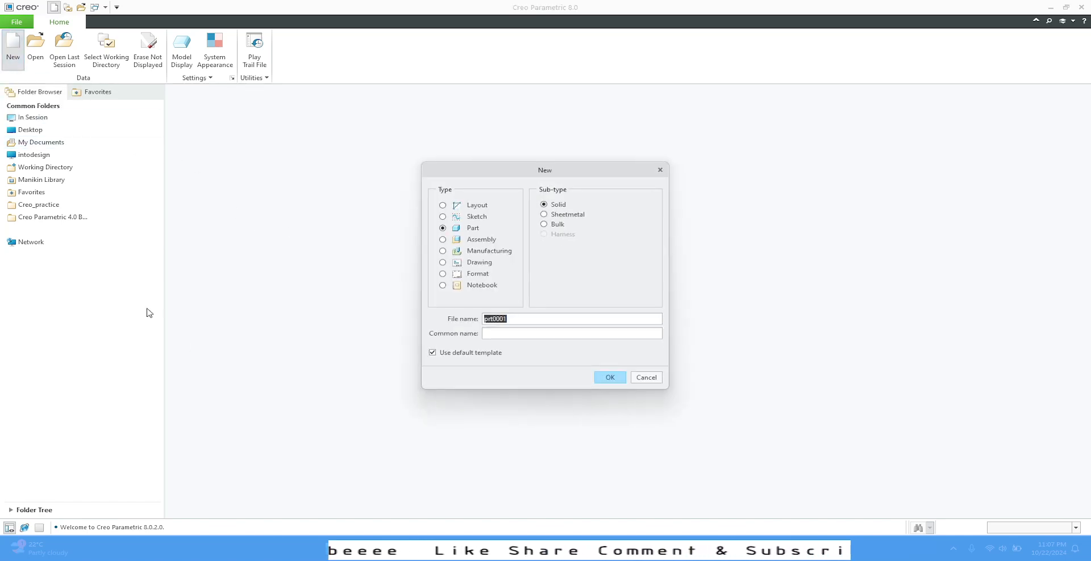
{"action": "left_click", "coordinate": [452, 355]}
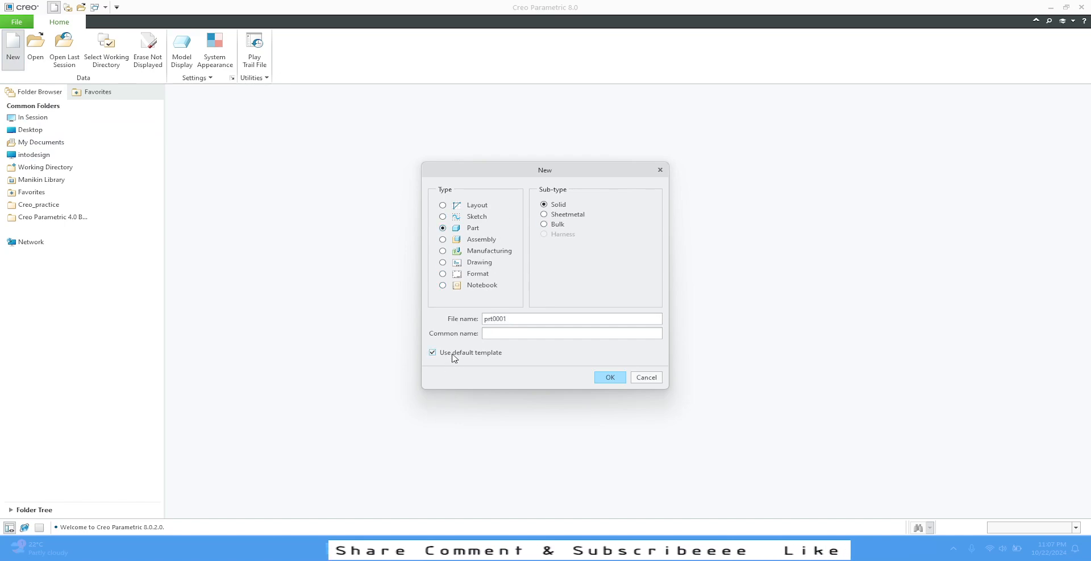
{"action": "left_click", "coordinate": [657, 378]}
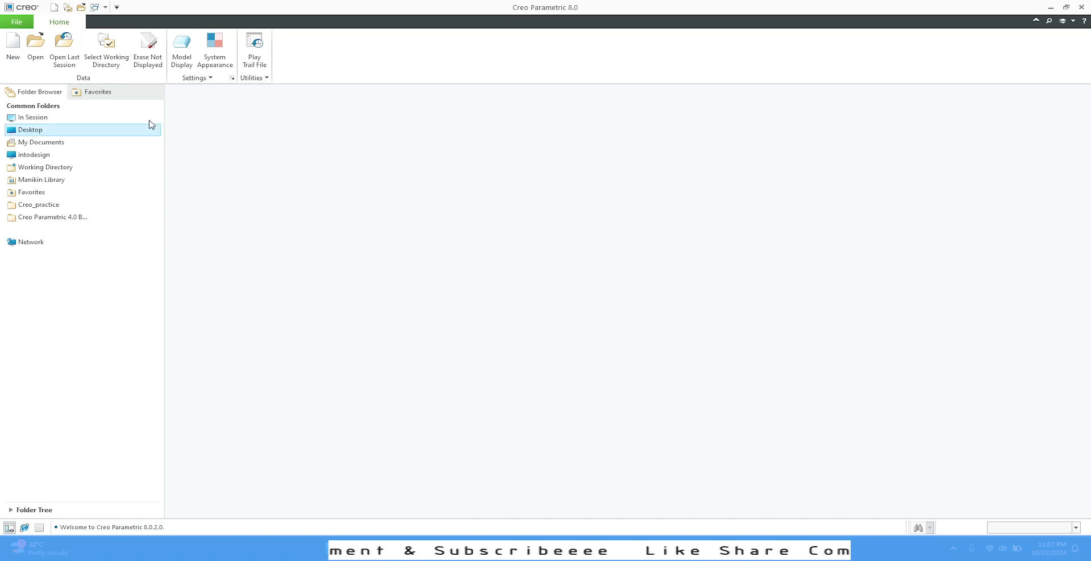
- Set the working directory to the Creo Training folder on the Desktop
{"action": "left_click", "coordinate": [107, 54]}
{"action": "left_click", "coordinate": [370, 217]}
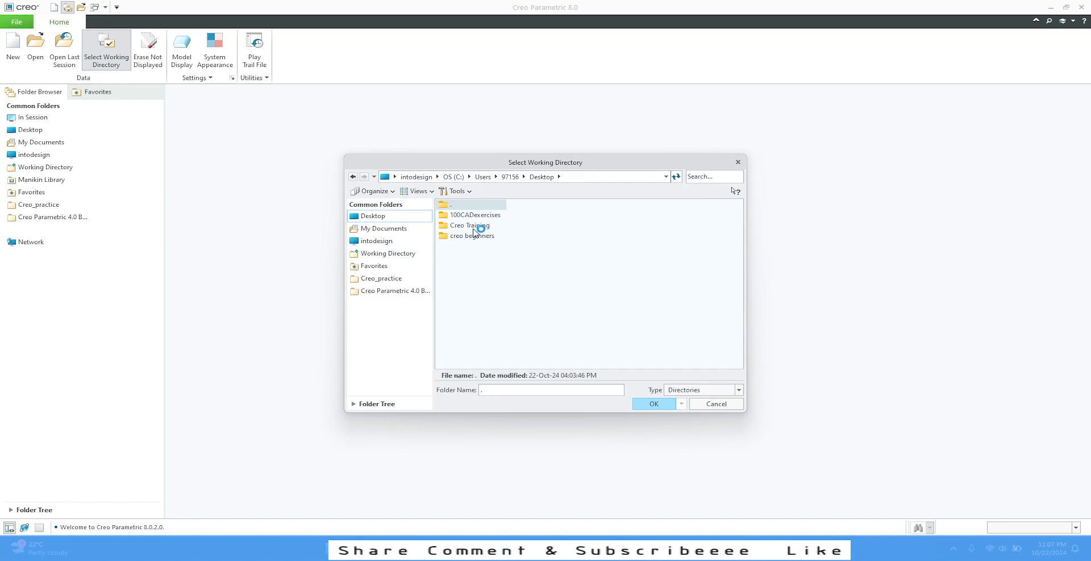
{"action": "double_click", "coordinate": [474, 226]}
{"action": "left_click", "coordinate": [653, 403]}
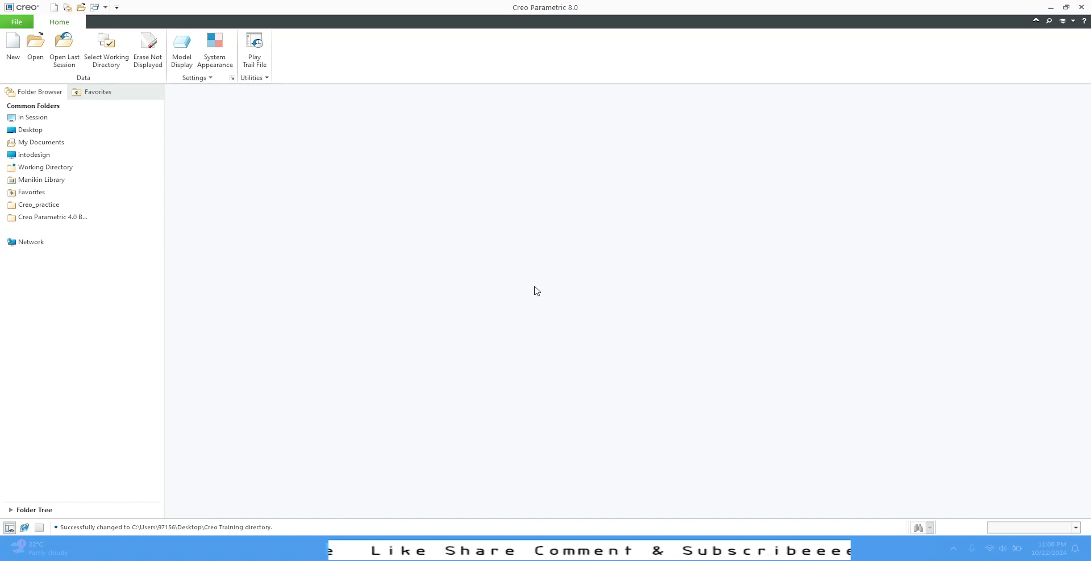
- Create a new solid part named sketch-1 without the default template, using the part-mm template
{"action": "left_click", "coordinate": [12, 51]}
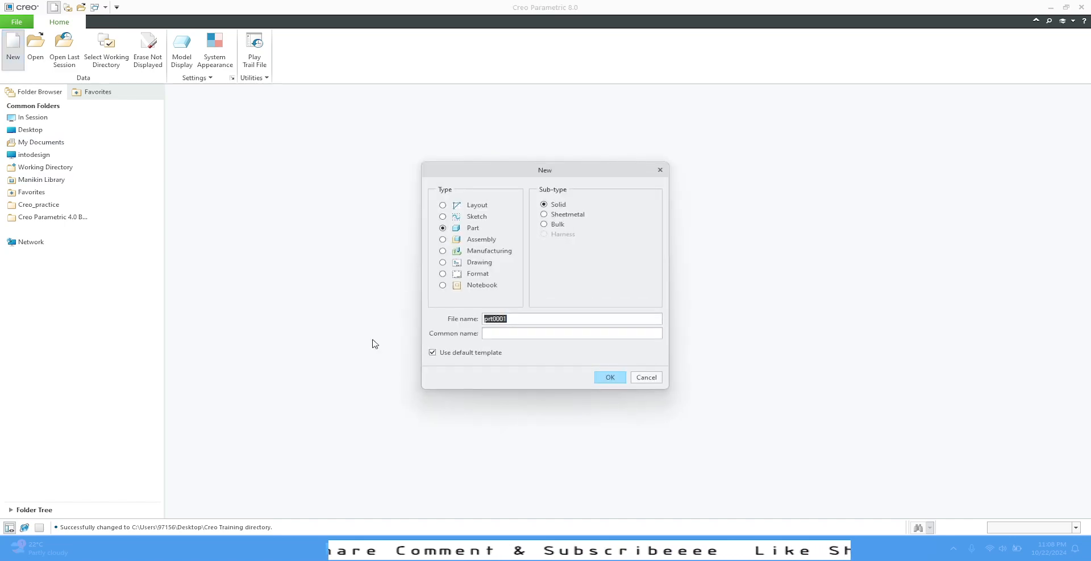
{"action": "left_click", "coordinate": [448, 353]}
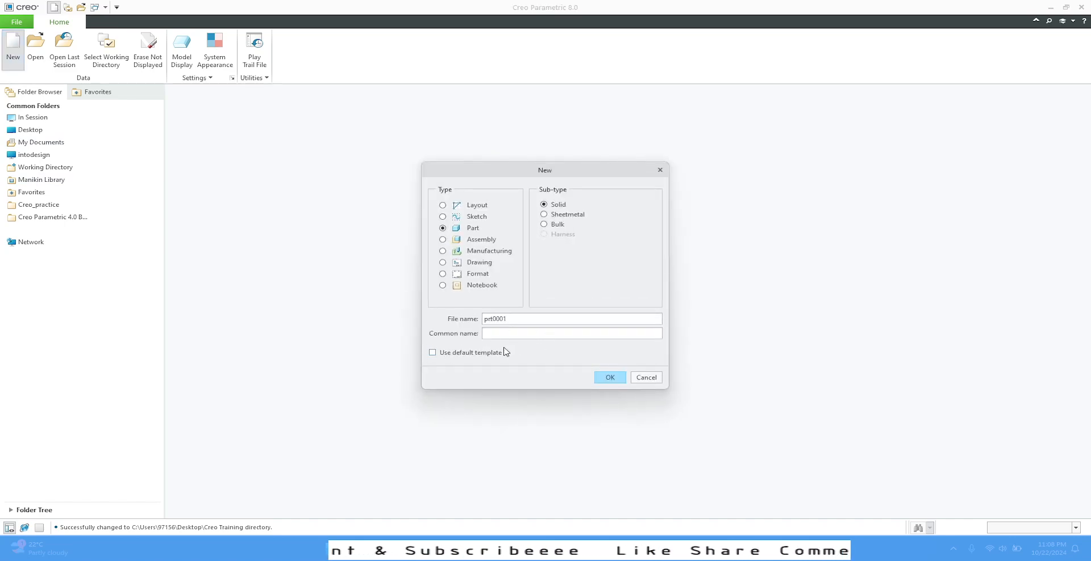
{"action": "left_click_drag", "start_coordinate": [524, 316], "coordinate": [471, 322]}
{"action": "left_click", "coordinate": [450, 323]}
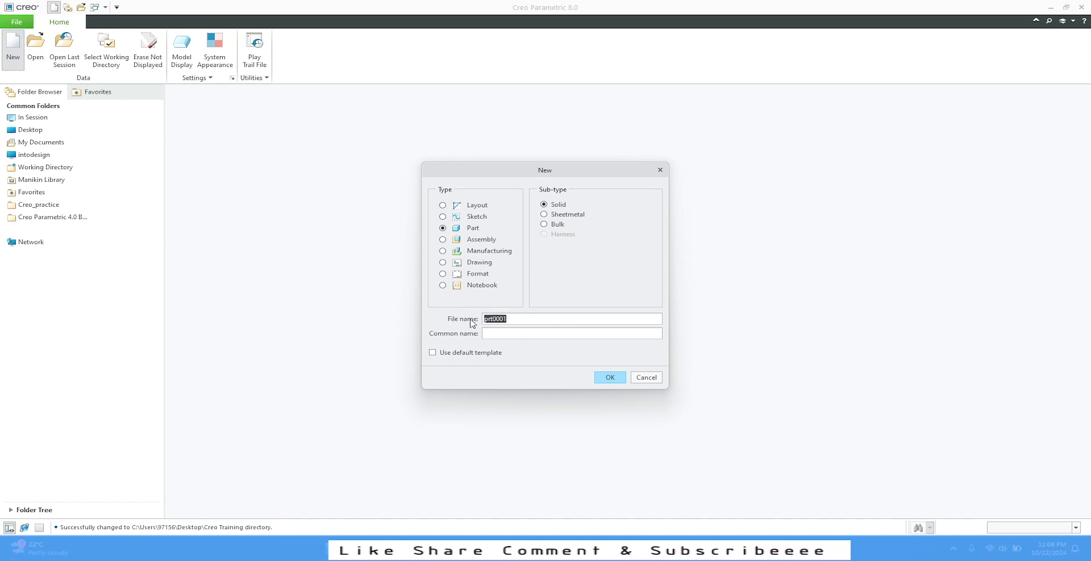
{"action": "type", "text": "sketch-1"}
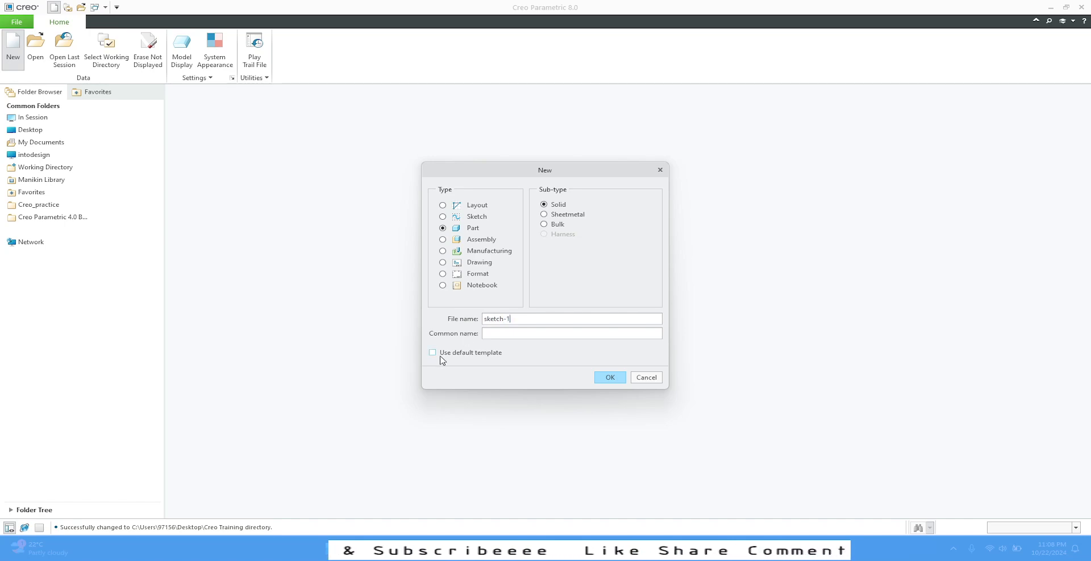
{"action": "left_click", "coordinate": [612, 379]}
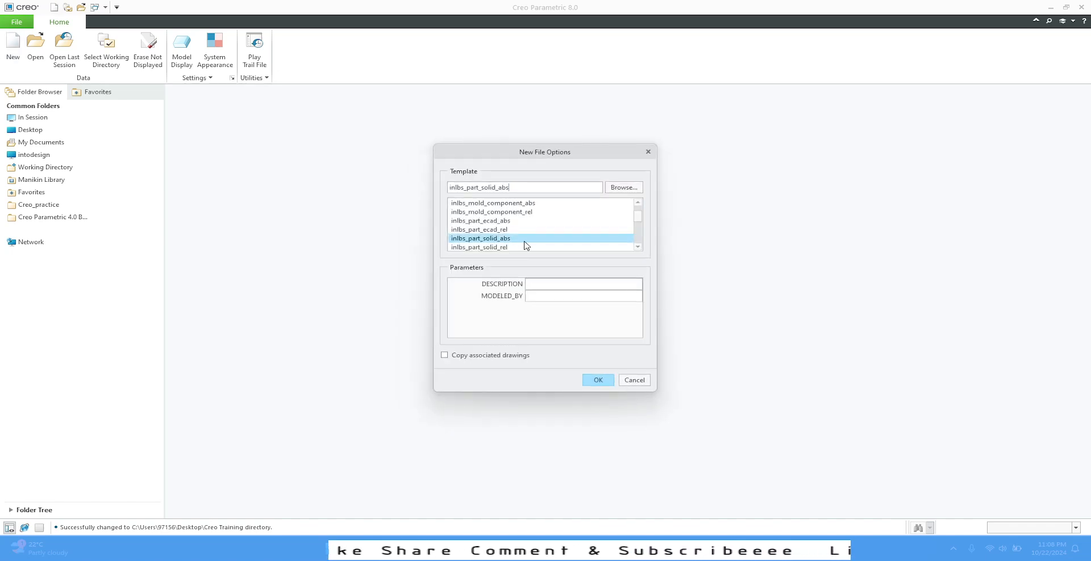
{"action": "scroll", "coordinate": [523, 241], "scroll_direction": "down", "scroll_amount": 4}
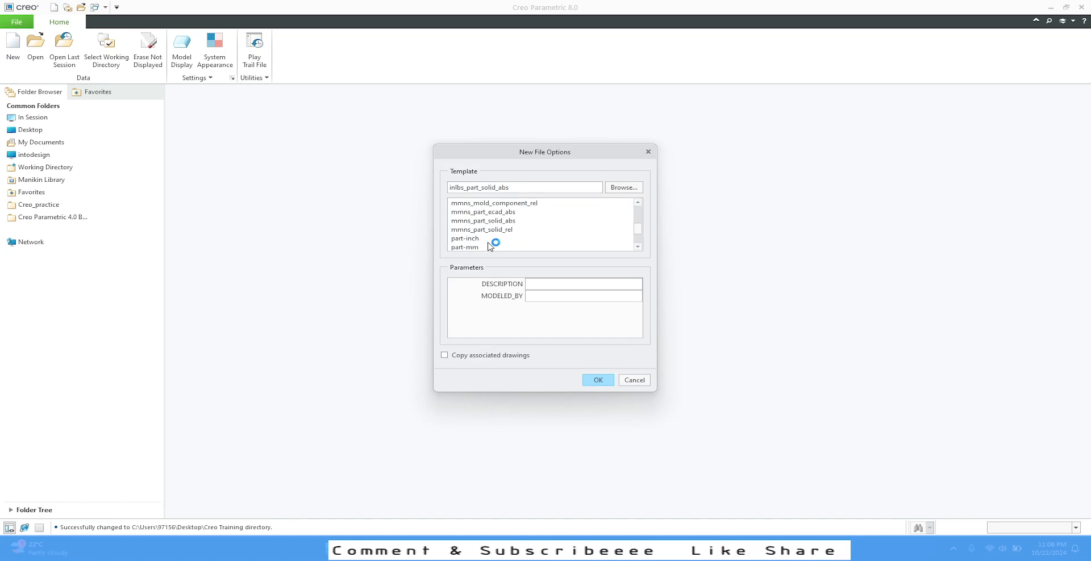
{"action": "left_click", "coordinate": [472, 247]}
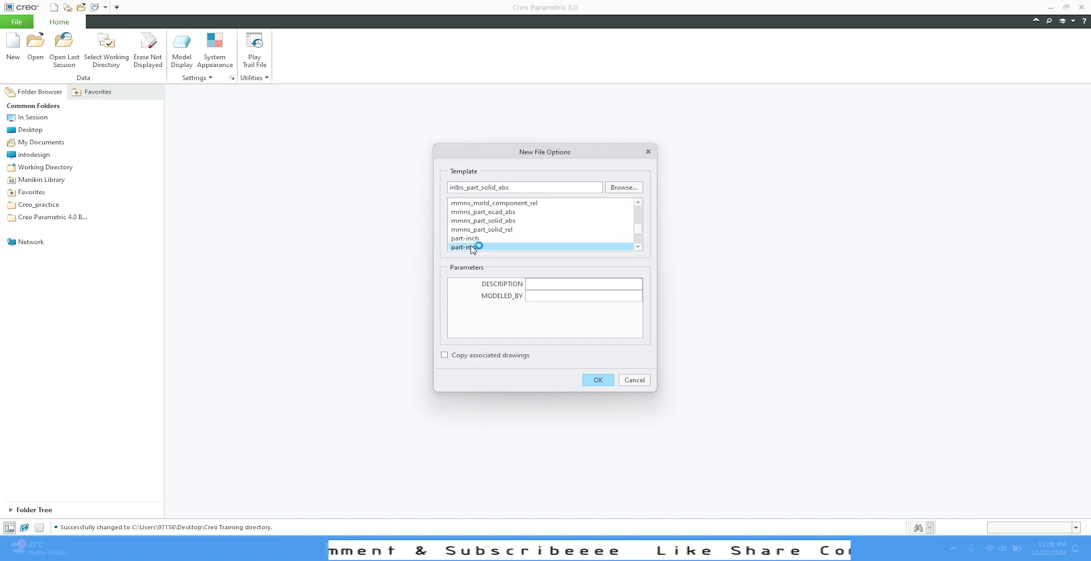
{"action": "left_click", "coordinate": [598, 379]}
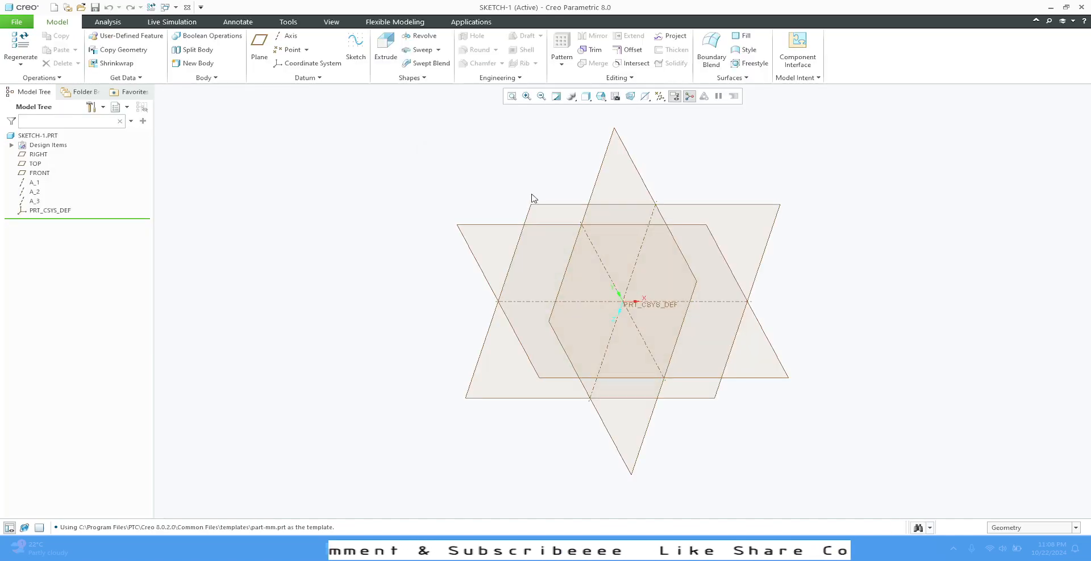
- Set the default model orientation to Isometric in the model display options
{"action": "left_click", "coordinate": [8, 25]}
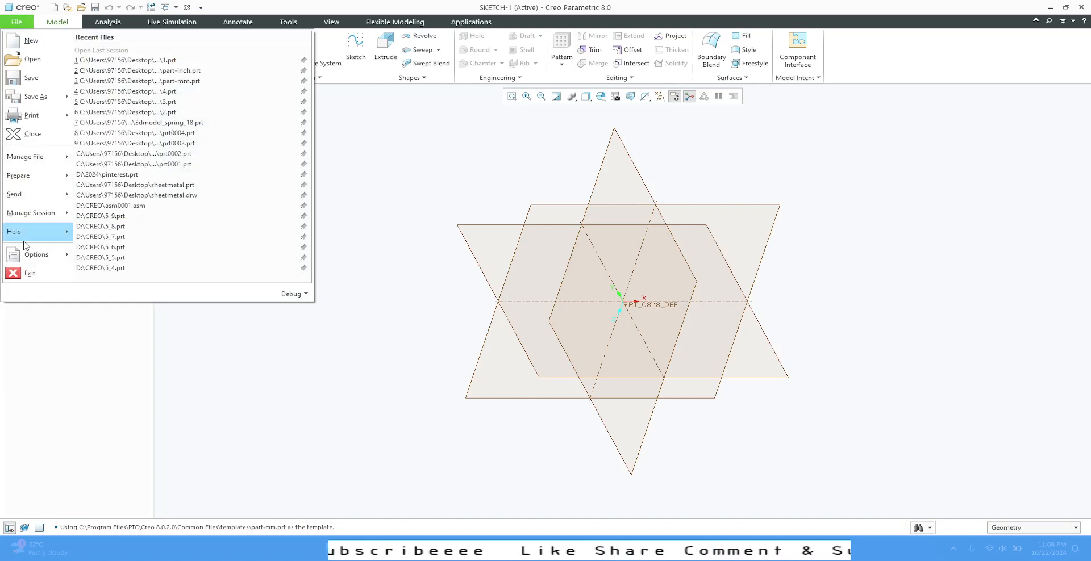
{"action": "mouse_move", "coordinate": [39, 260]}
{"action": "left_click", "coordinate": [113, 59]}
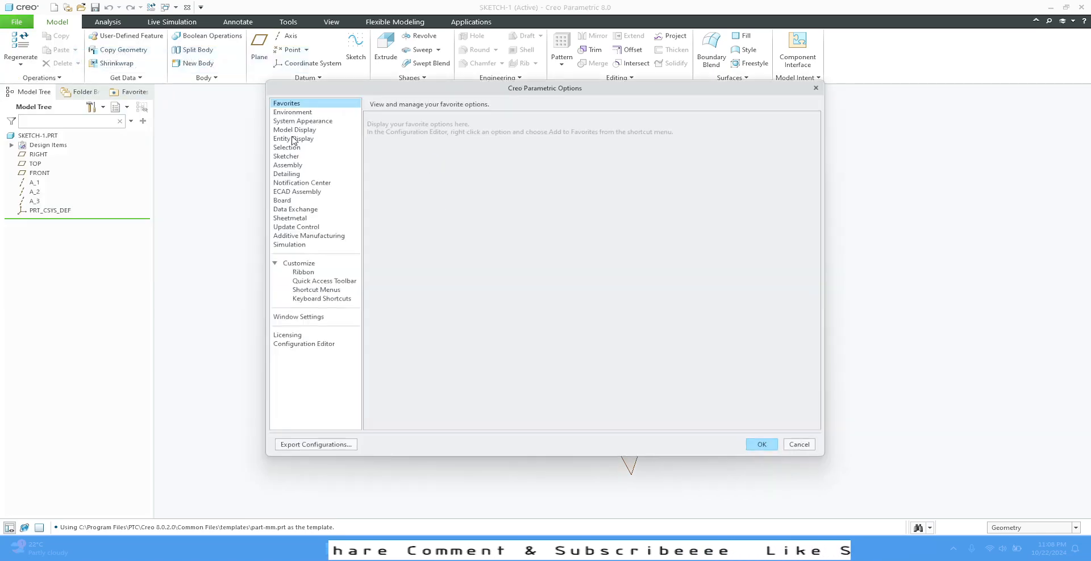
{"action": "left_click", "coordinate": [295, 131]}
{"action": "left_click", "coordinate": [522, 130]}
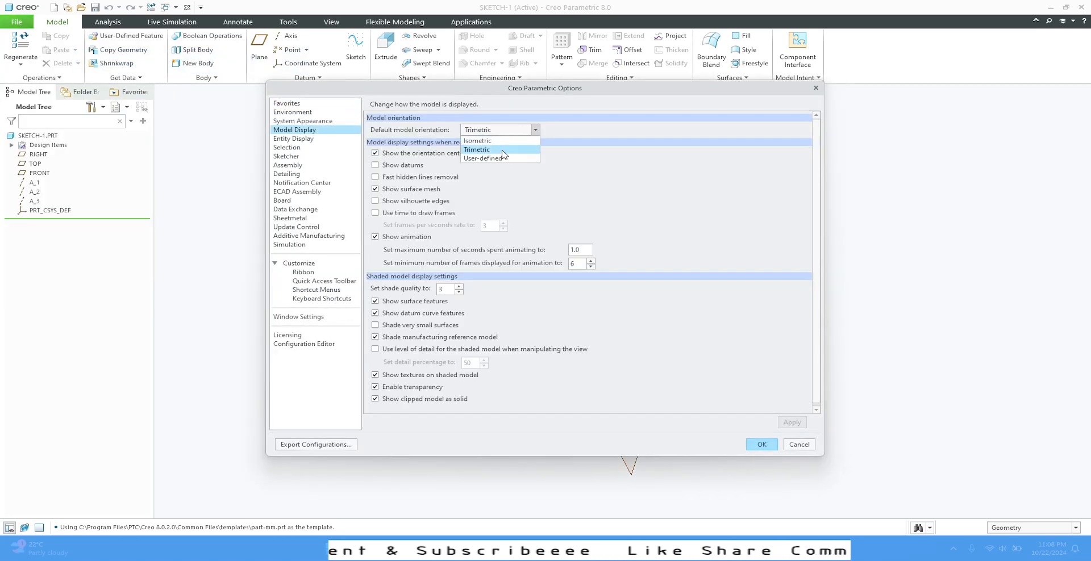
{"action": "left_click", "coordinate": [502, 142]}
{"action": "left_click", "coordinate": [768, 446]}
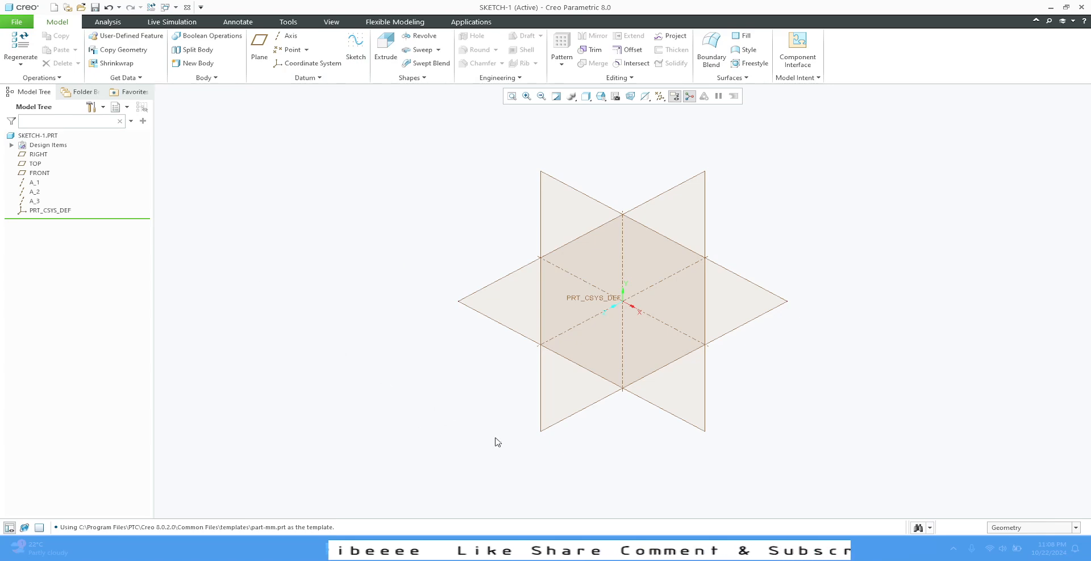
- Start an Extrude sketched on the FRONT plane and orient the sketch view parallel to the screen
{"action": "left_click", "coordinate": [561, 193]}
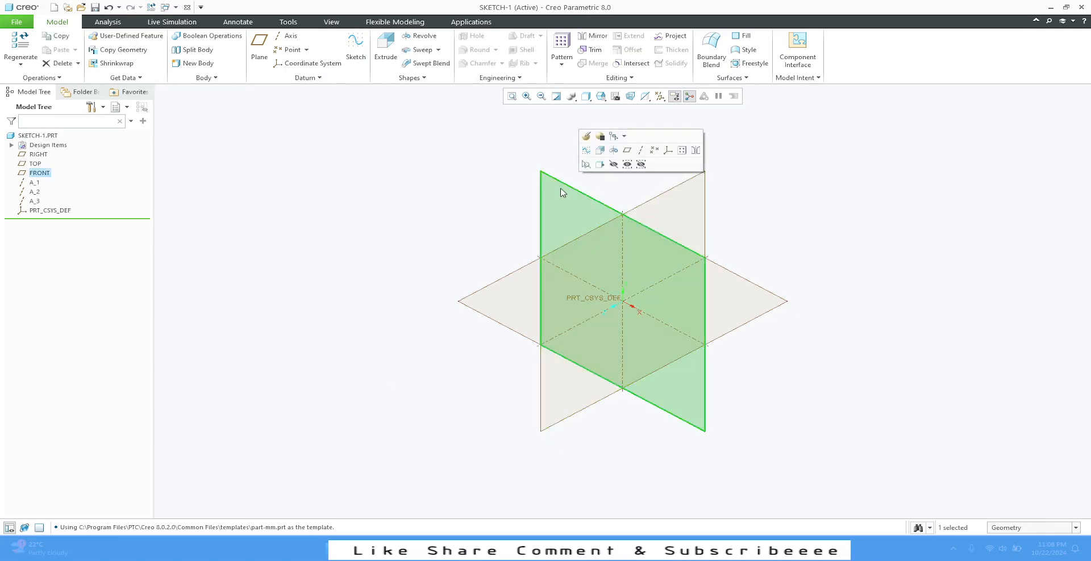
{"action": "left_click", "coordinate": [600, 151]}
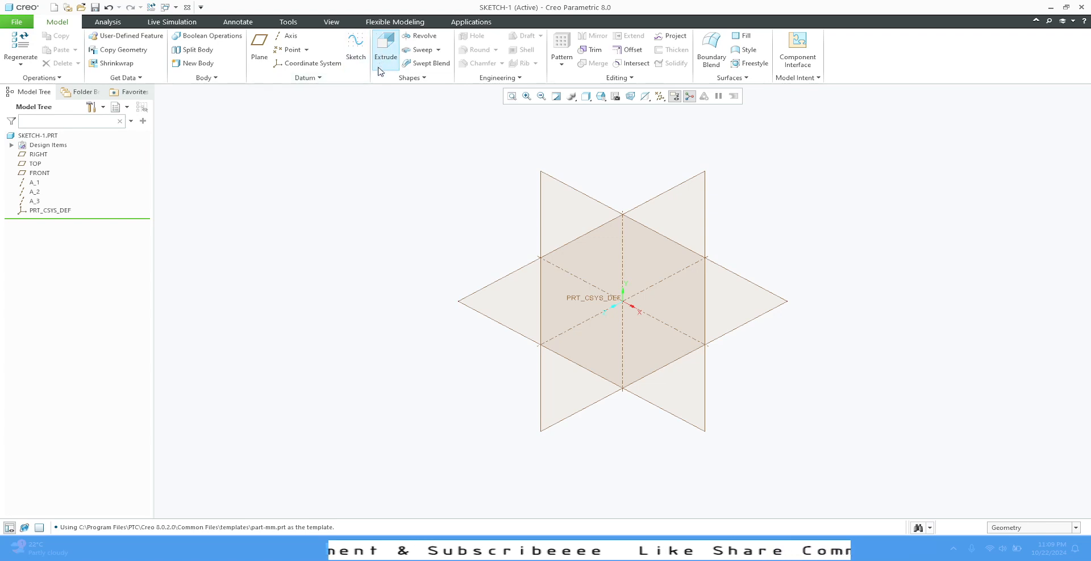
{"action": "left_click", "coordinate": [559, 186]}
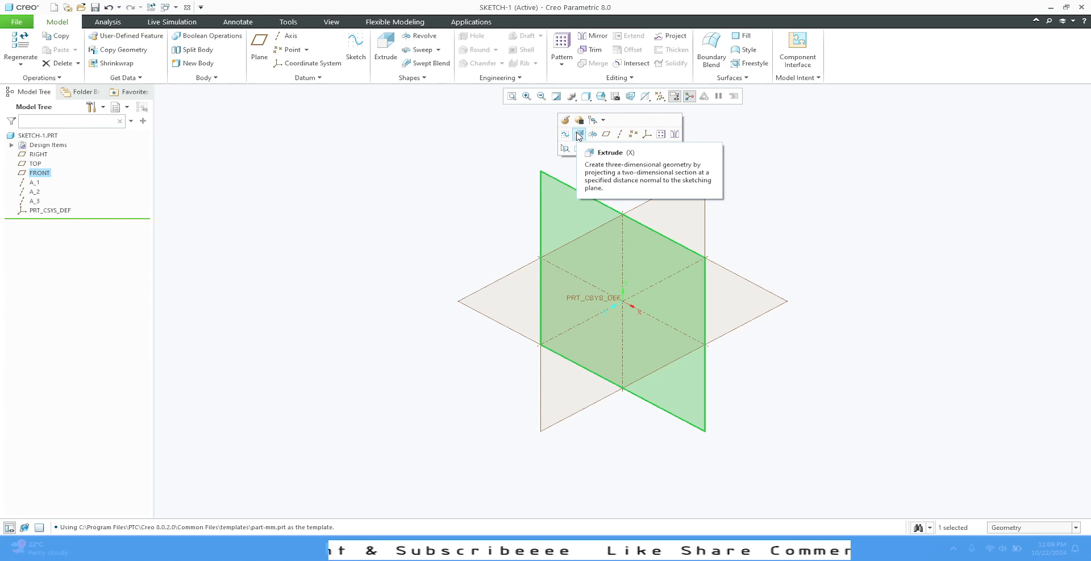
{"action": "left_click", "coordinate": [578, 136]}
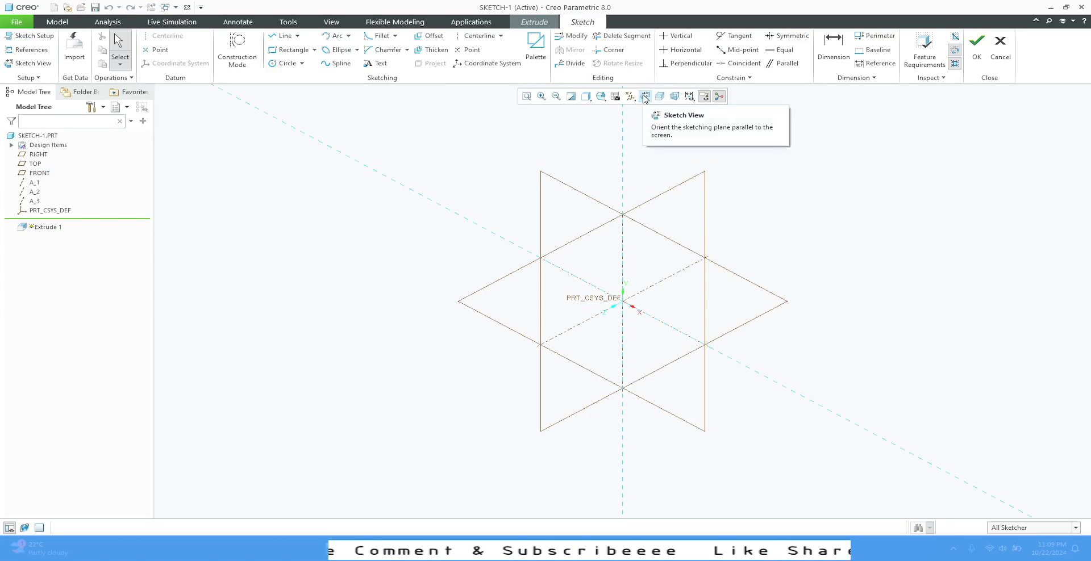
{"action": "left_click", "coordinate": [646, 98]}
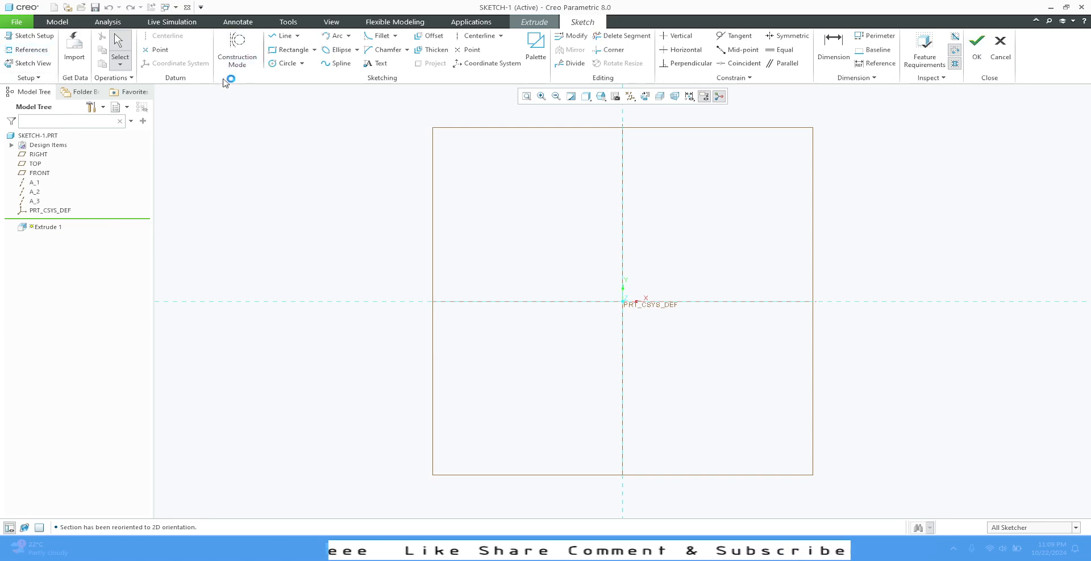
{"action": "left_click", "coordinate": [298, 37]}
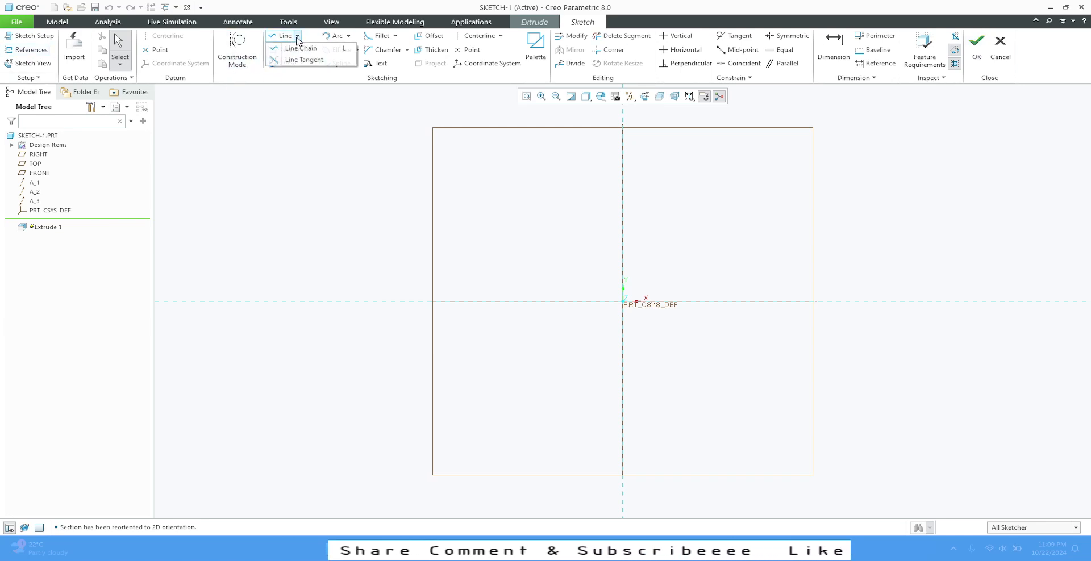
{"action": "left_click", "coordinate": [297, 37]}
{"action": "left_click", "coordinate": [314, 51]}
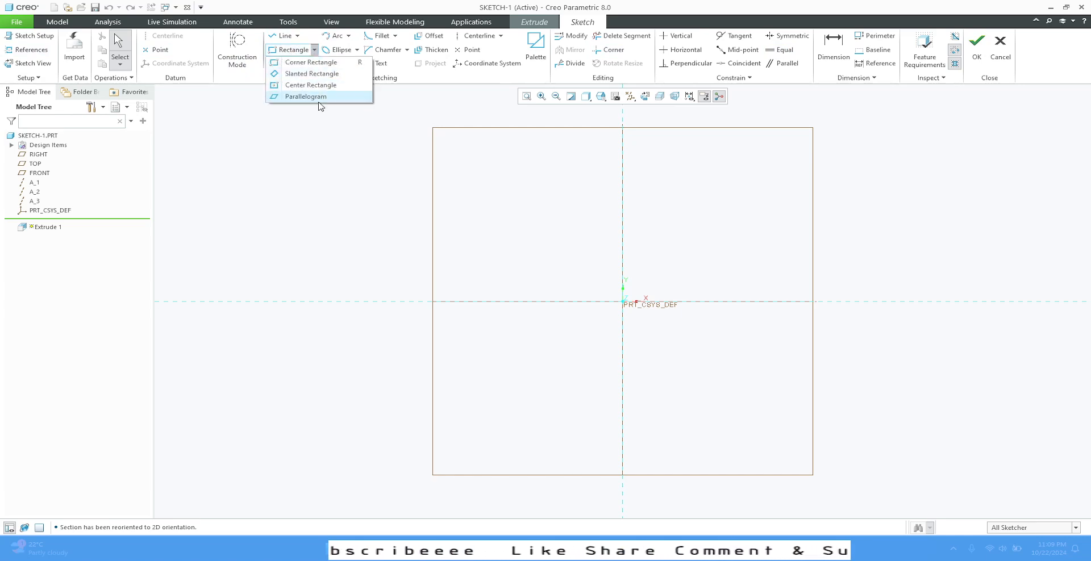
{"action": "left_click", "coordinate": [317, 132]}
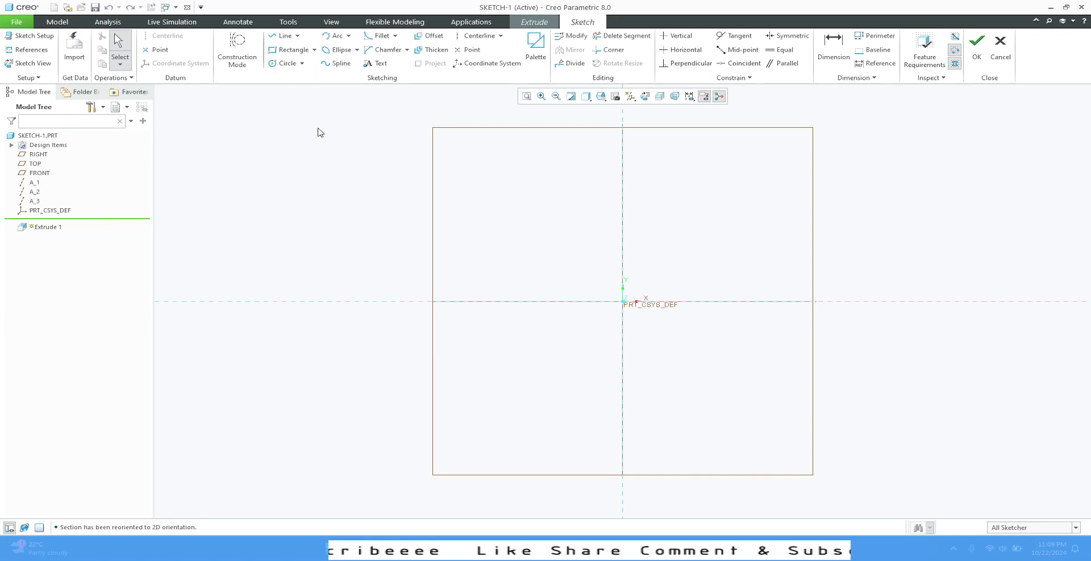
{"action": "left_click", "coordinate": [302, 66]}
{"action": "left_click", "coordinate": [296, 141]}
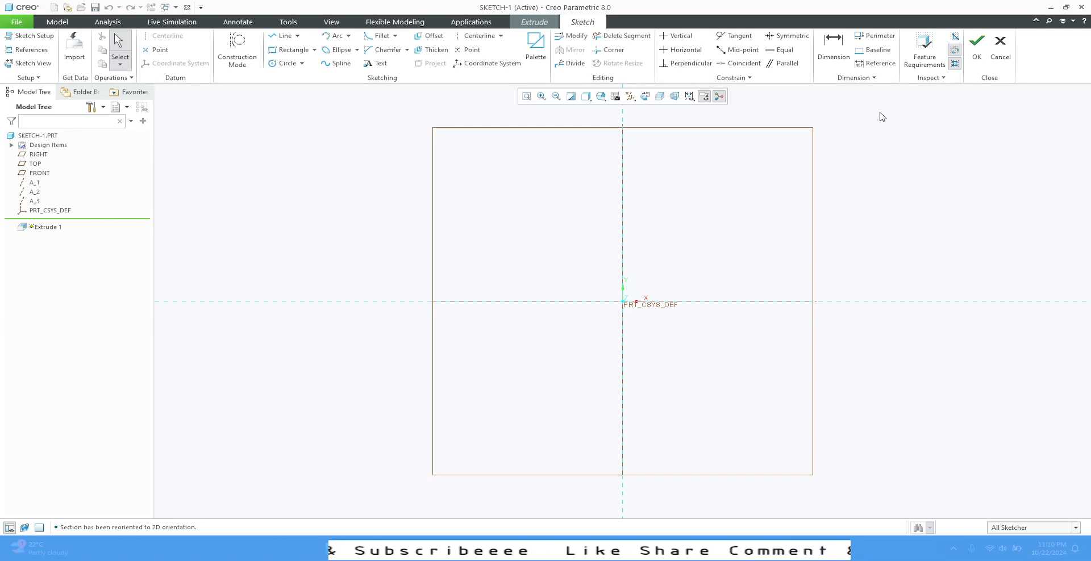
- Sketch a vertical line about 107 mm long upward from the origin
{"action": "left_click", "coordinate": [739, 36]}
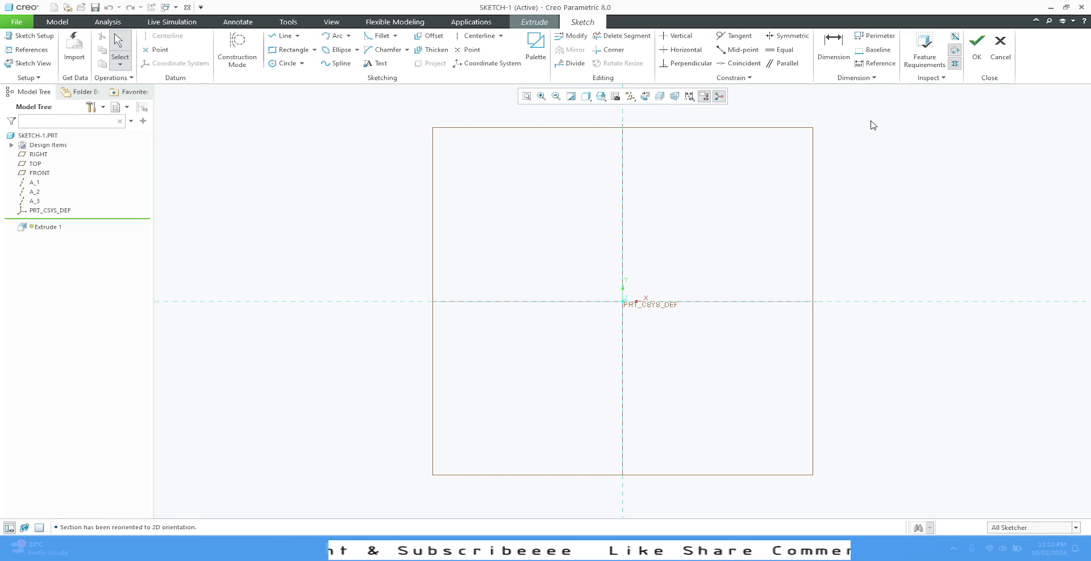
{"action": "left_click", "coordinate": [285, 36]}
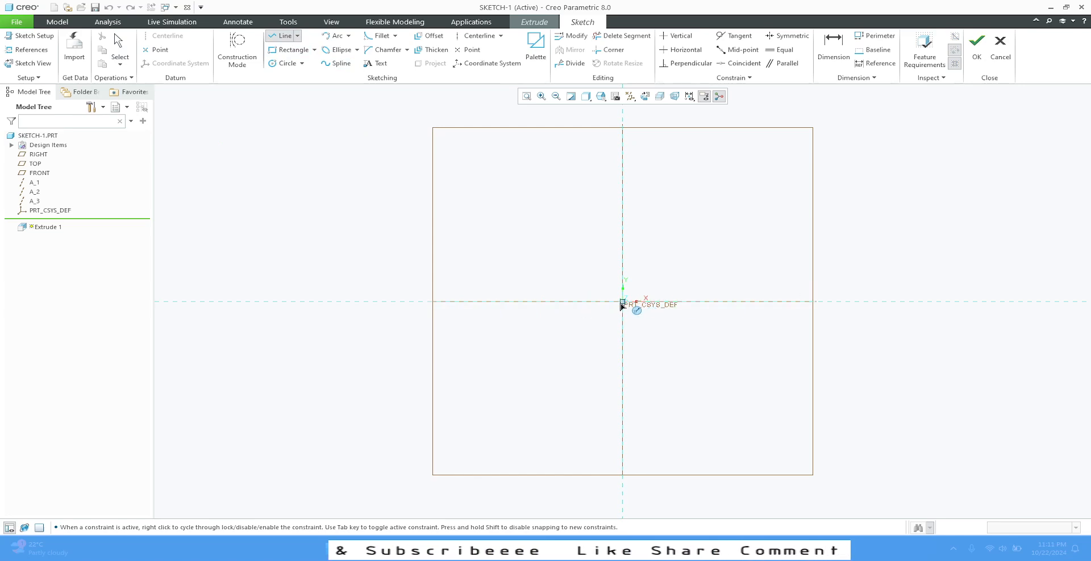
{"action": "left_click", "coordinate": [622, 303]}
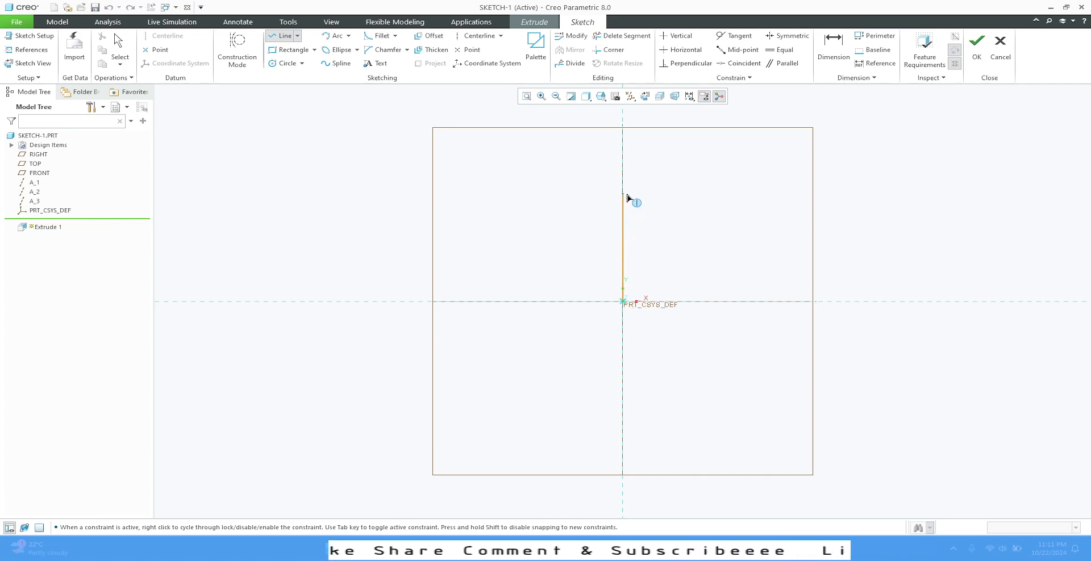
{"action": "left_click", "coordinate": [623, 173]}
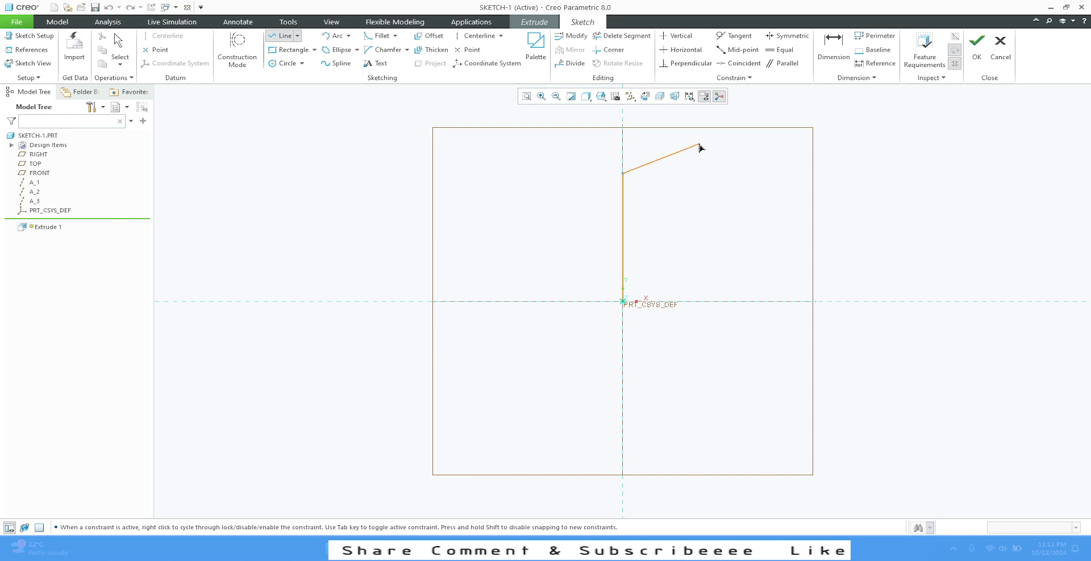
{"action": "middle_click", "coordinate": [700, 149]}
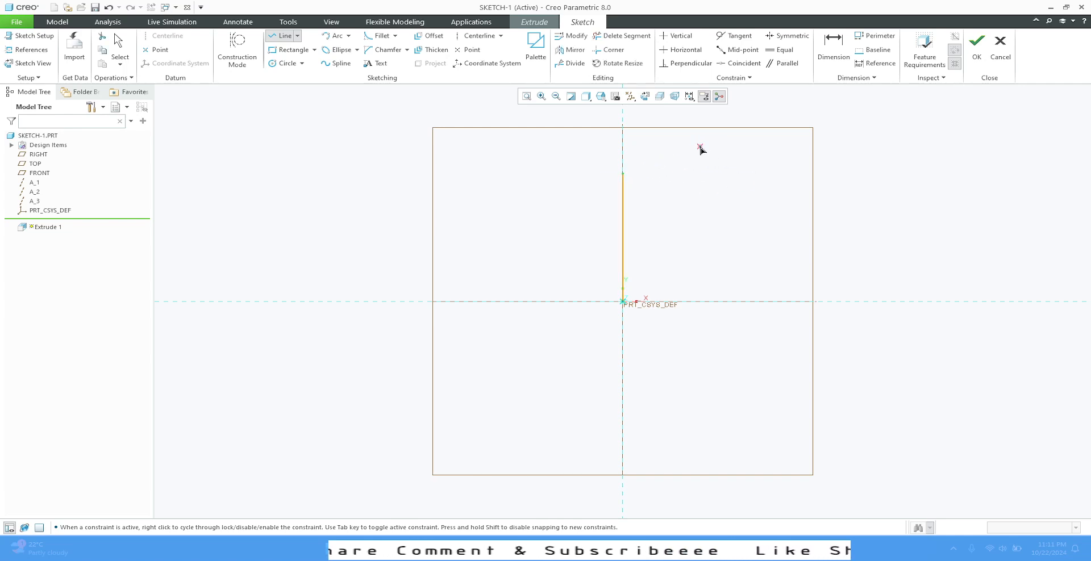
{"action": "left_click", "coordinate": [621, 182]}
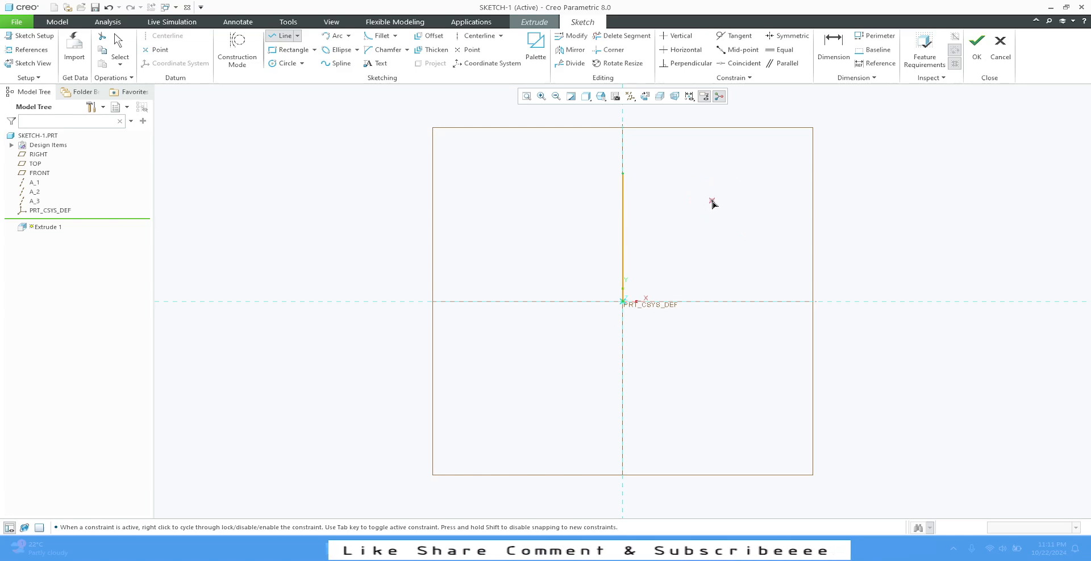
{"action": "middle_click", "coordinate": [713, 203]}
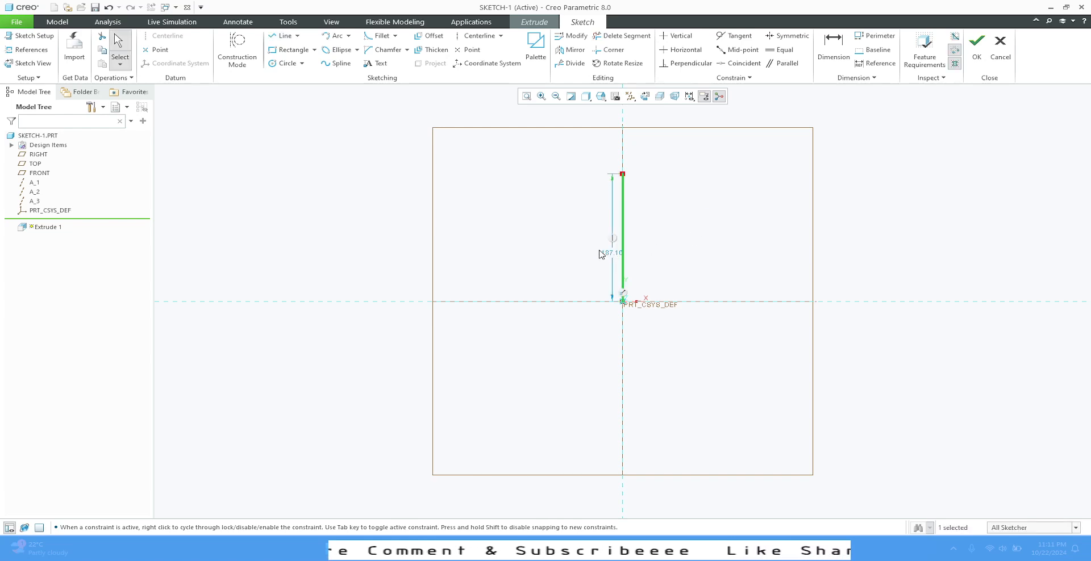
- Set the vertical line's length dimension to 100 mm
{"action": "left_click_drag", "start_coordinate": [611, 258], "coordinate": [578, 242]}
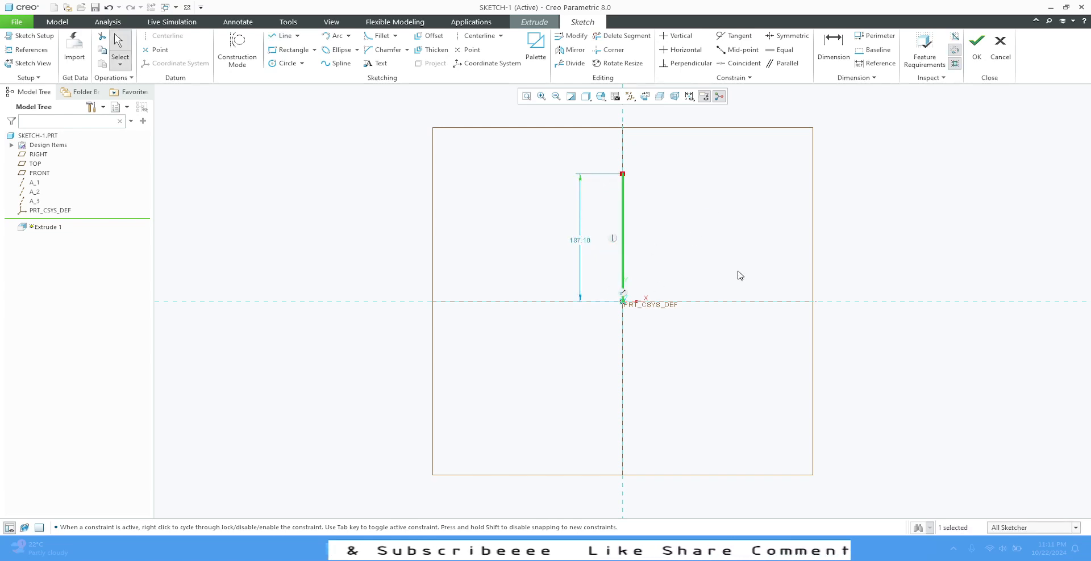
{"action": "double_click", "coordinate": [580, 241]}
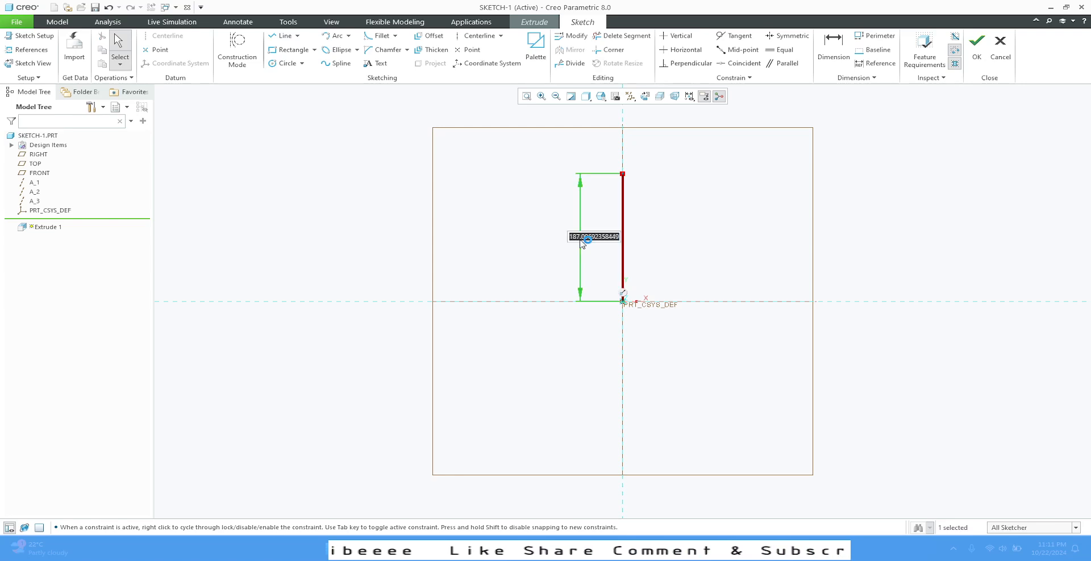
{"action": "type", "text": "100"}
{"action": "key", "text": "Return"}
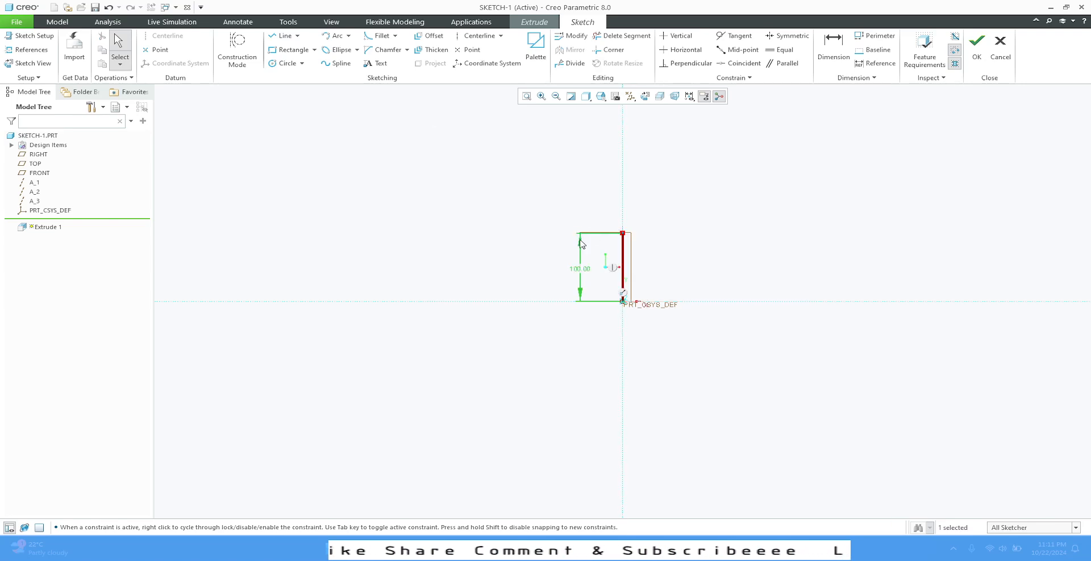
- With the Line tool, draw a horizontal line about 174 mm long rightward from the top of the vertical line
{"action": "scroll", "coordinate": [651, 285], "scroll_direction": "up", "scroll_amount": 2}
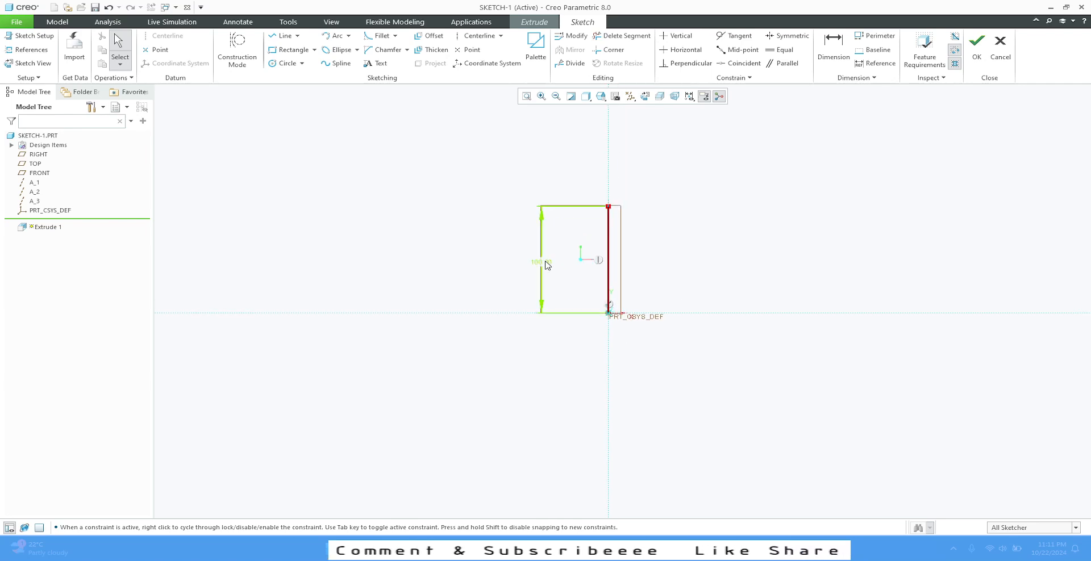
{"action": "left_click_drag", "start_coordinate": [545, 265], "coordinate": [584, 265]}
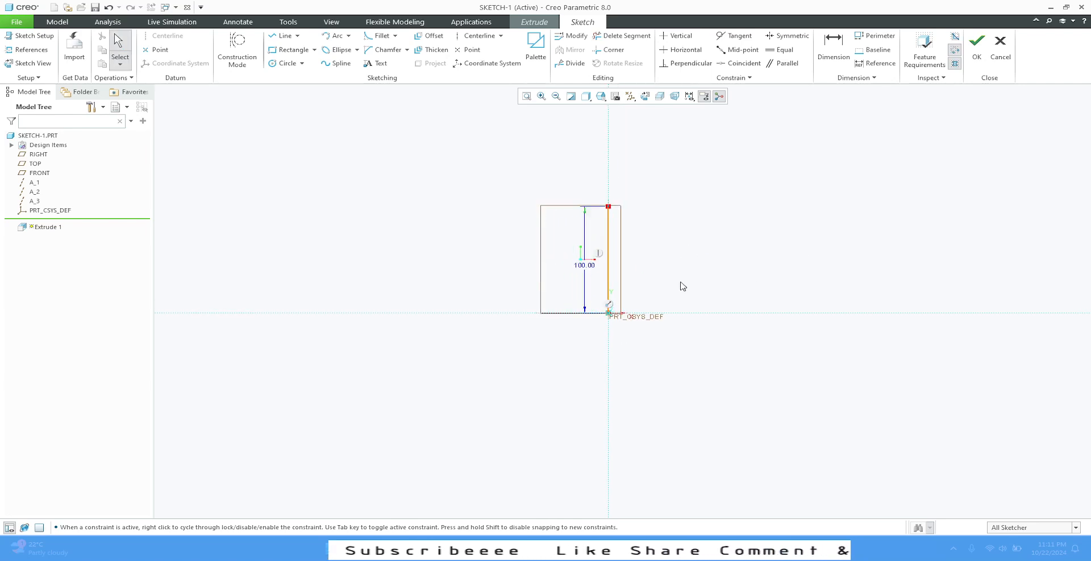
{"action": "scroll", "coordinate": [894, 239], "scroll_direction": "up", "scroll_amount": 2}
{"action": "scroll", "coordinate": [551, 398], "scroll_direction": "down", "scroll_amount": 1}
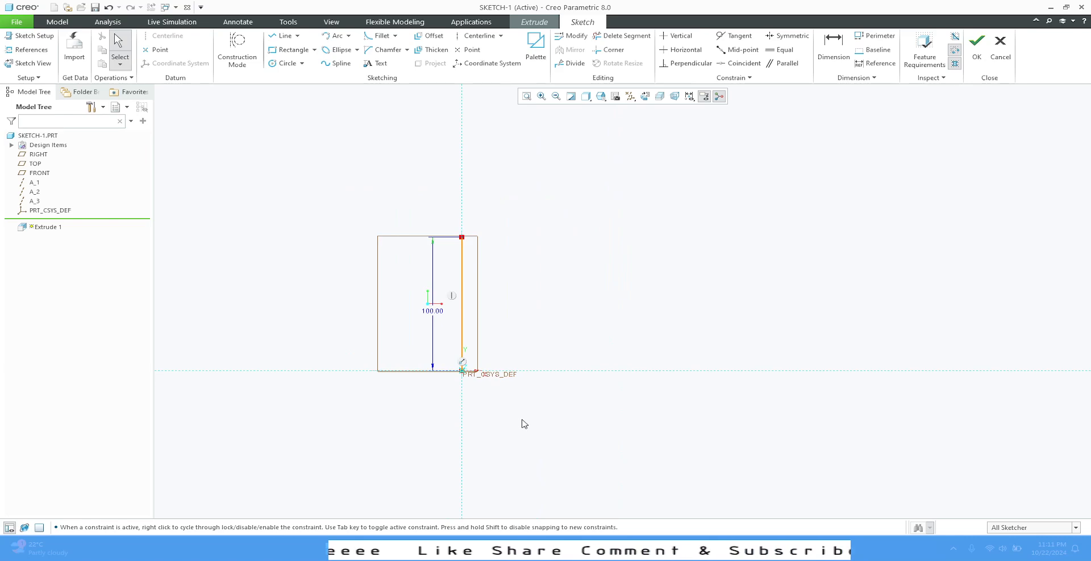
{"action": "scroll", "coordinate": [784, 304], "scroll_direction": "up", "scroll_amount": 1}
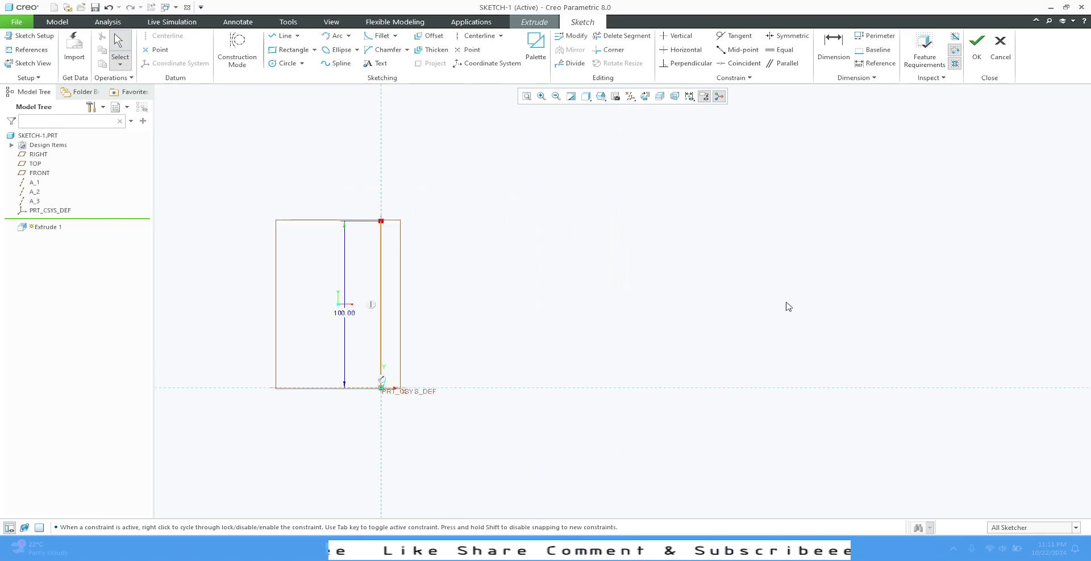
{"action": "left_click", "coordinate": [279, 36]}
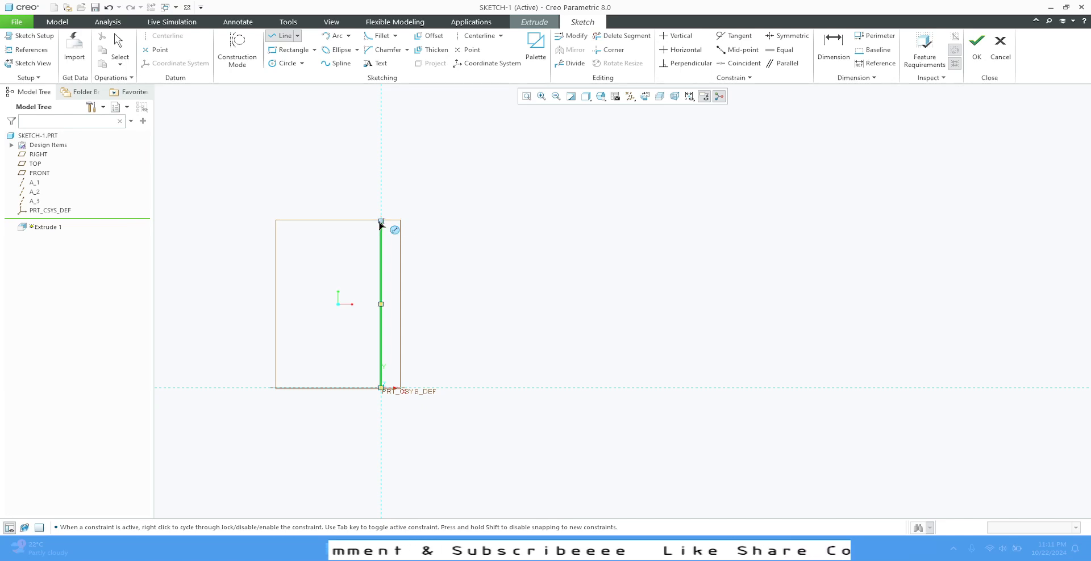
{"action": "left_click", "coordinate": [380, 222]}
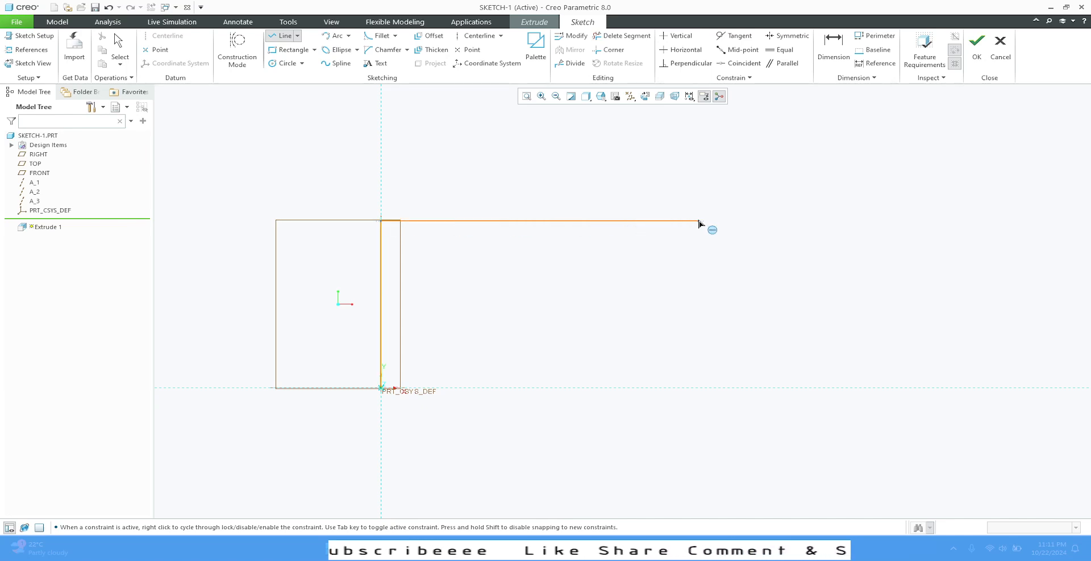
{"action": "left_click", "coordinate": [700, 224]}
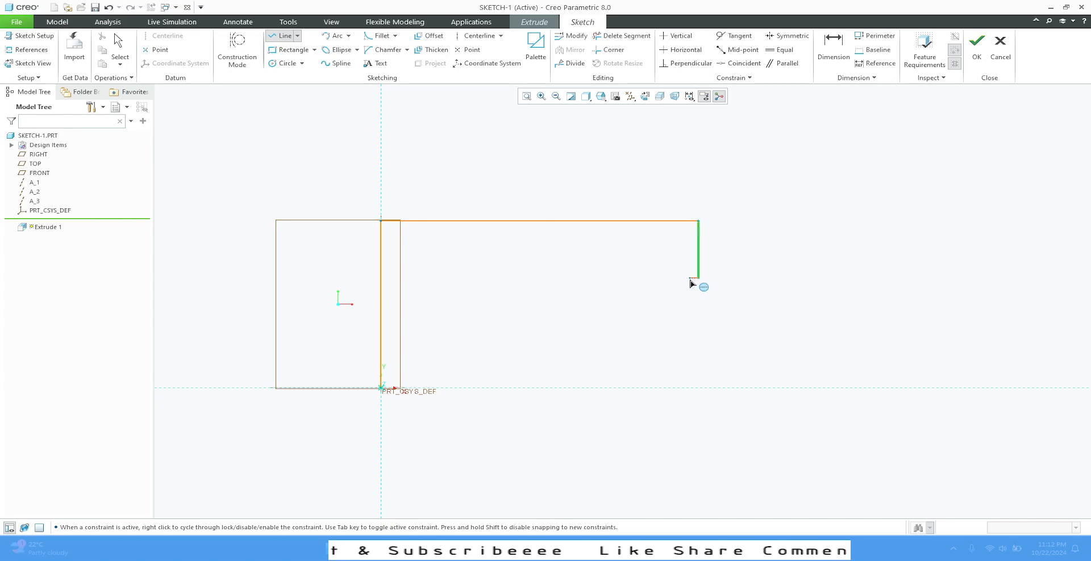
- Continue the outline down about 34 mm, left about 55 mm, down to the baseline and back to the origin
{"action": "left_click", "coordinate": [698, 279]}
{"action": "left_click", "coordinate": [598, 278]}
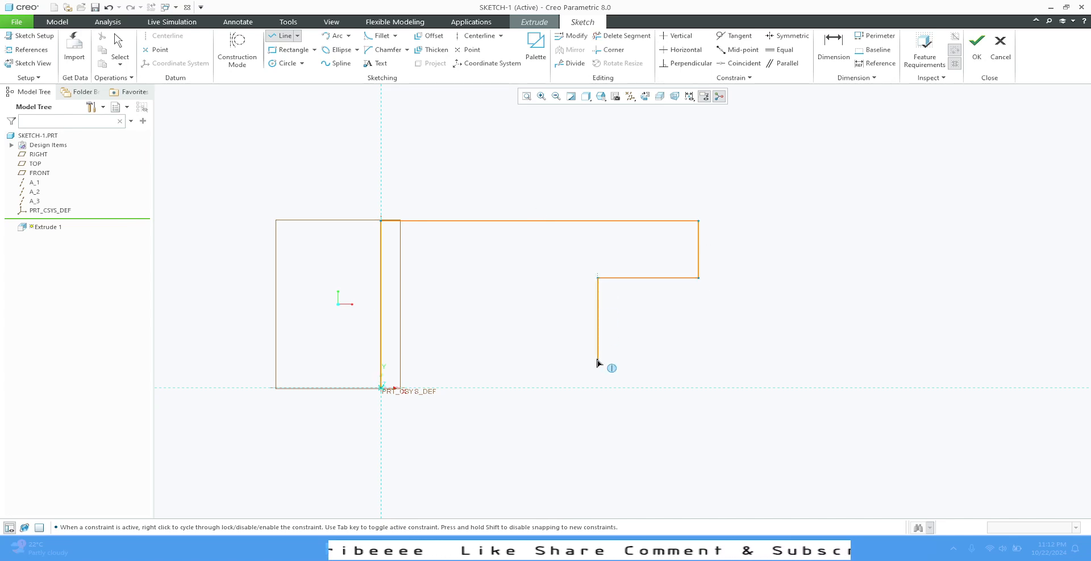
{"action": "left_click", "coordinate": [598, 388]}
{"action": "left_click", "coordinate": [388, 392]}
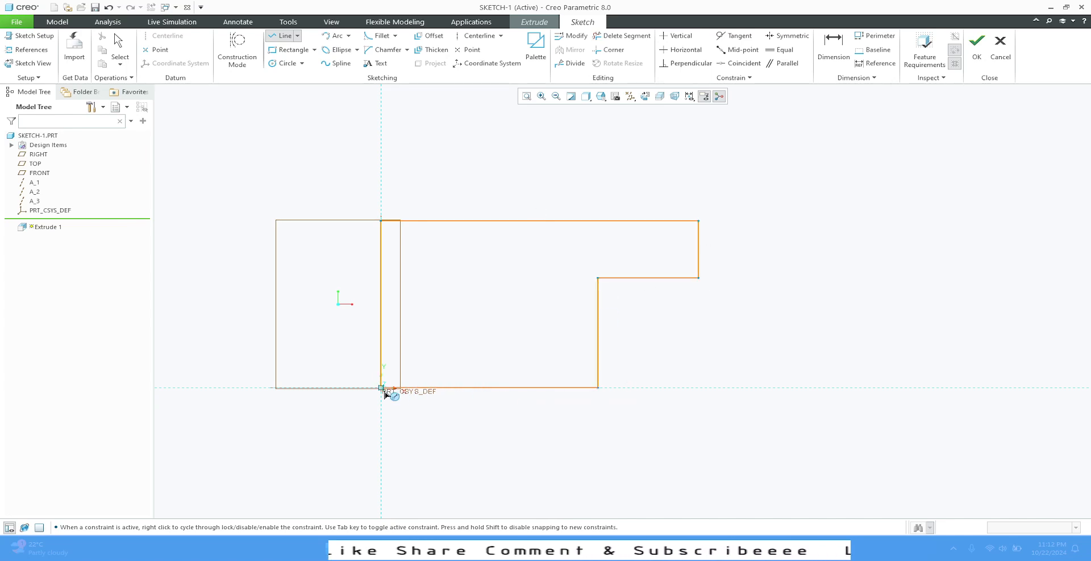
{"action": "middle_click", "coordinate": [457, 429]}
{"action": "middle_click", "coordinate": [480, 430]}
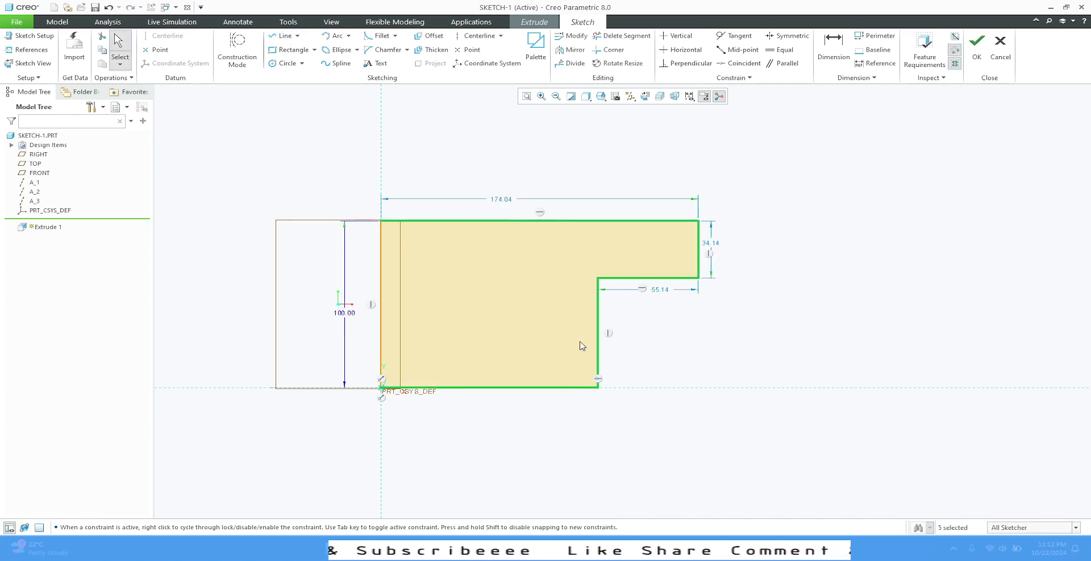
- Set the overall top width dimension to 160 mm
{"action": "left_click", "coordinate": [831, 50]}
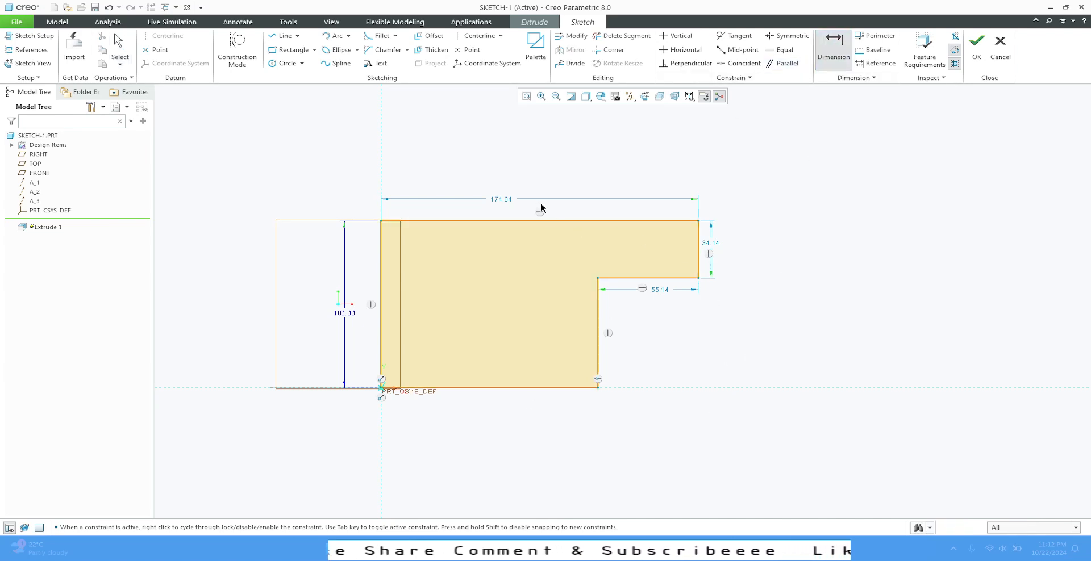
{"action": "double_click", "coordinate": [500, 200]}
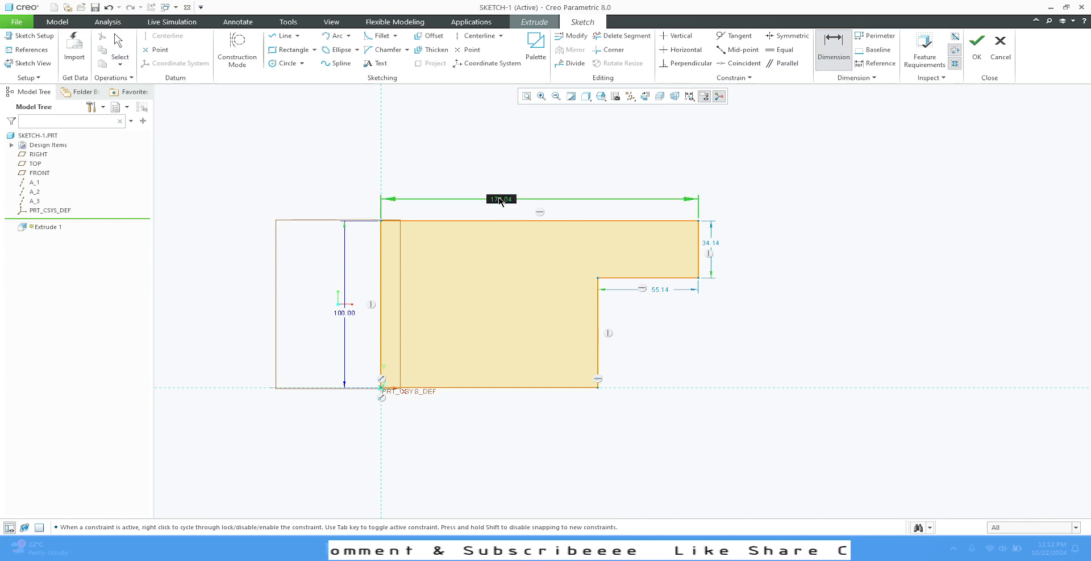
{"action": "type", "text": "160"}
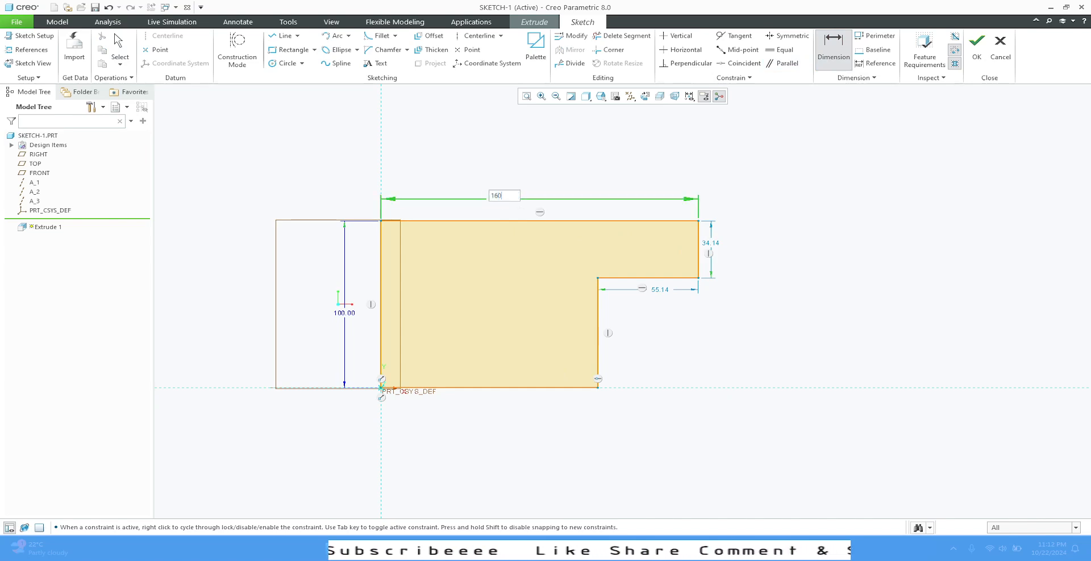
{"action": "key", "text": "Return"}
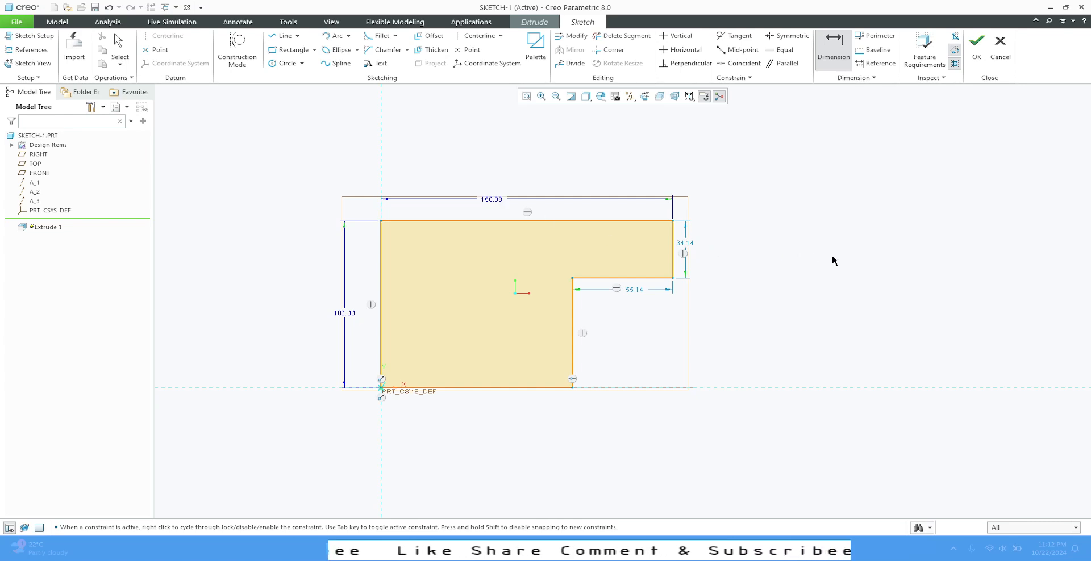
- Dimension the height of the lower right vertical edge as 60 mm
{"action": "left_click", "coordinate": [572, 323]}
{"action": "middle_click", "coordinate": [627, 343]}
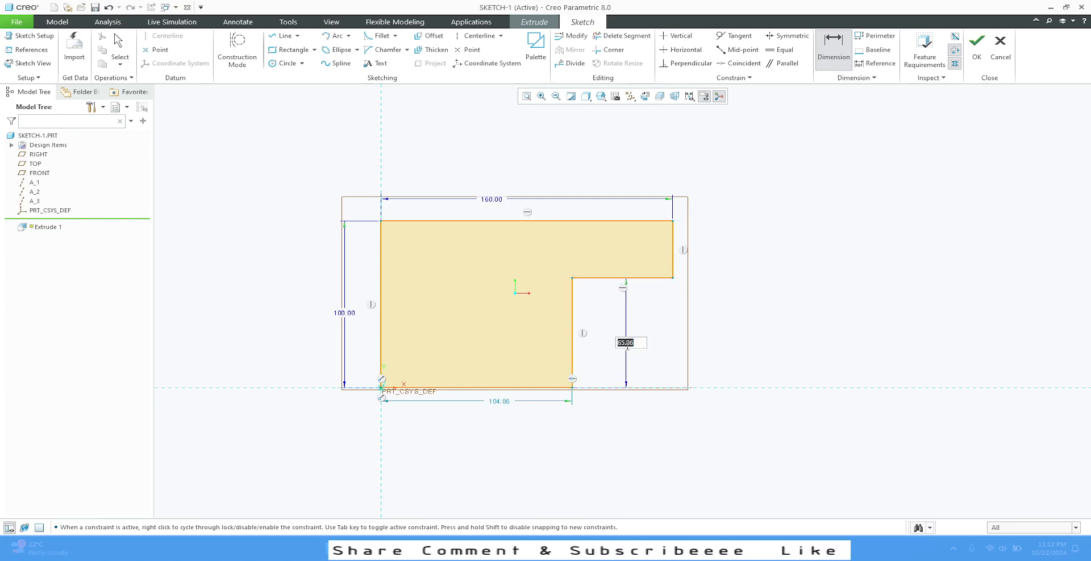
{"action": "type", "text": "60"}
{"action": "key", "text": "Return"}
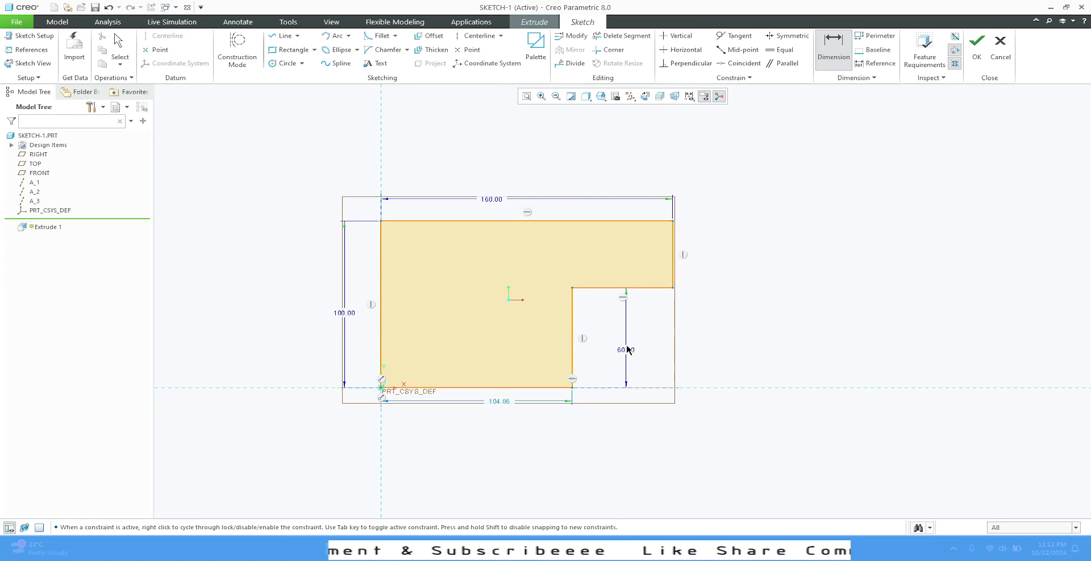
- Dimension the bottom edge length as 100 mm
{"action": "left_click", "coordinate": [487, 387]}
{"action": "middle_click", "coordinate": [482, 412]}
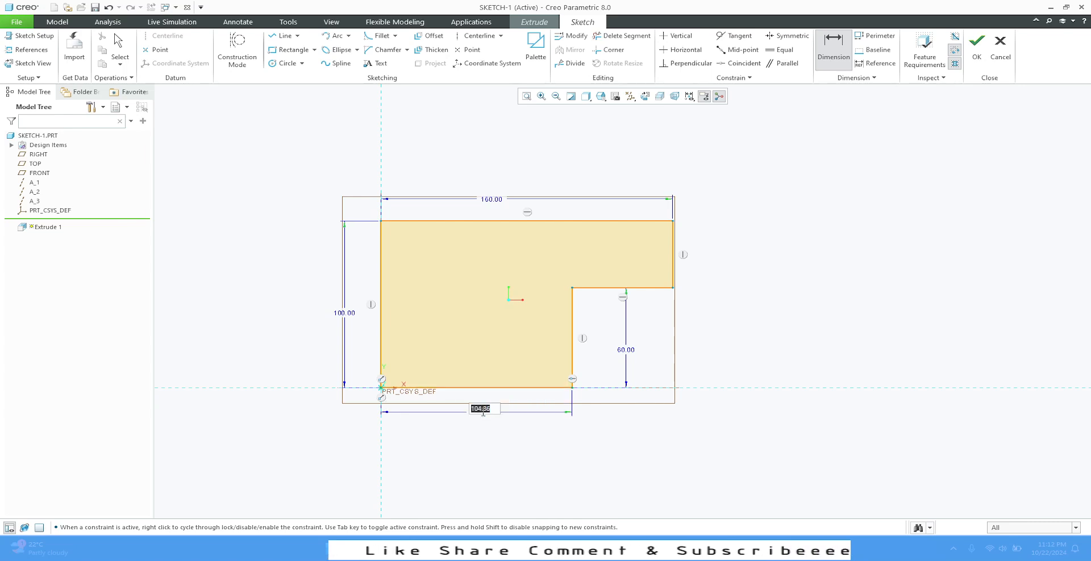
{"action": "type", "text": "100"}
{"action": "key", "text": "Return"}
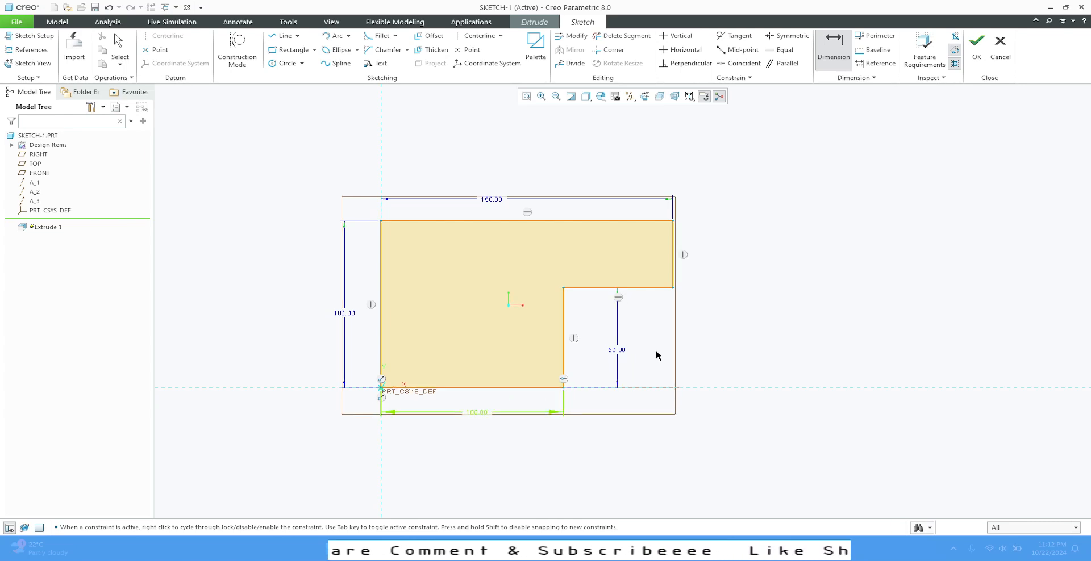
{"action": "left_click", "coordinate": [672, 254]}
{"action": "middle_click", "coordinate": [768, 275]}
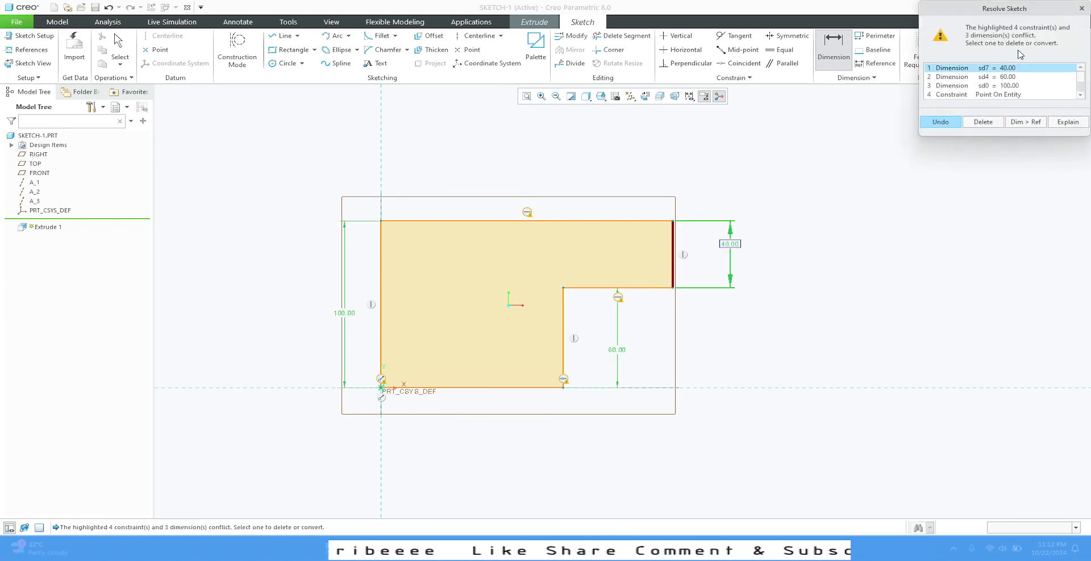
{"action": "left_click", "coordinate": [1078, 9]}
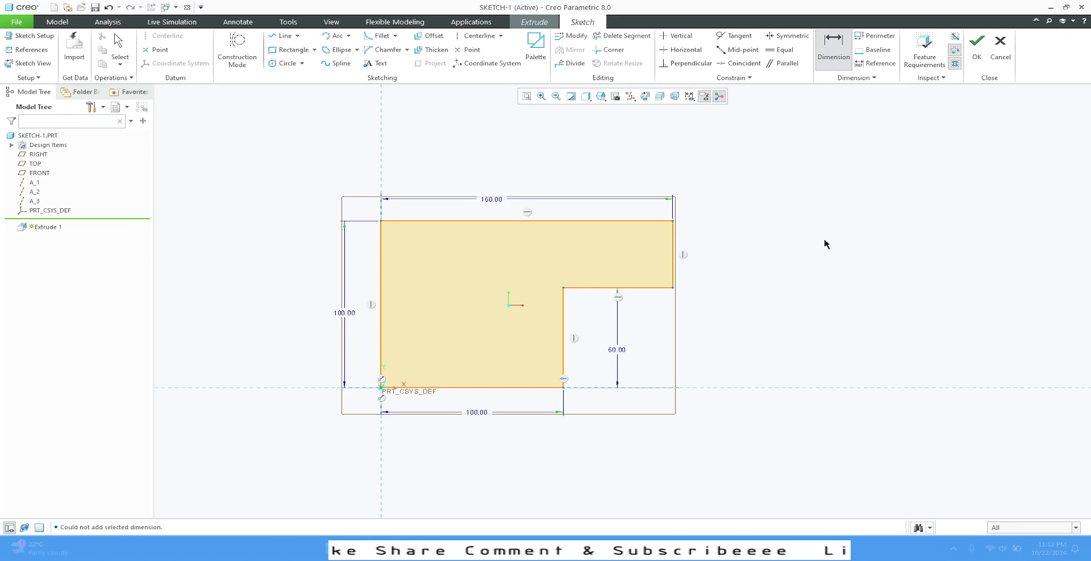
- Sketch a step inside the profile: a short vertical line up from the bottom edge and a horizontal line to the inner vertical edge
{"action": "left_click", "coordinate": [282, 35]}
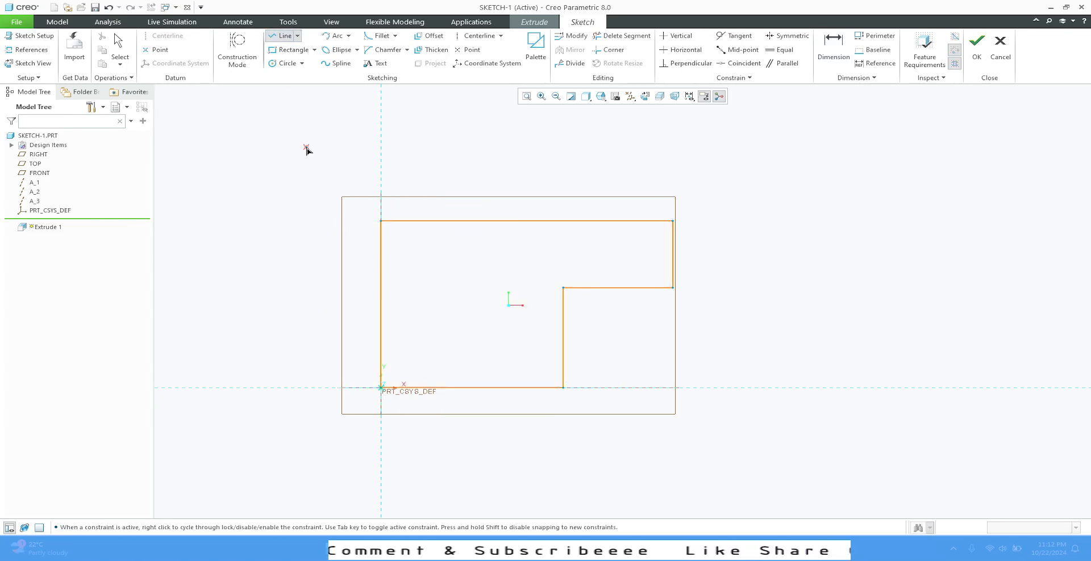
{"action": "left_click", "coordinate": [425, 388]}
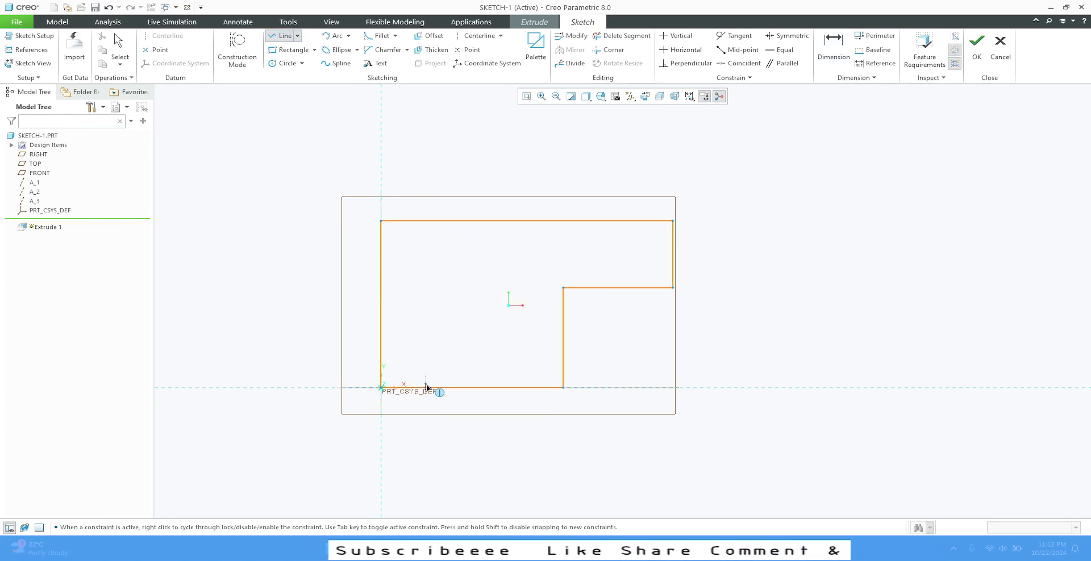
{"action": "left_click", "coordinate": [425, 353]}
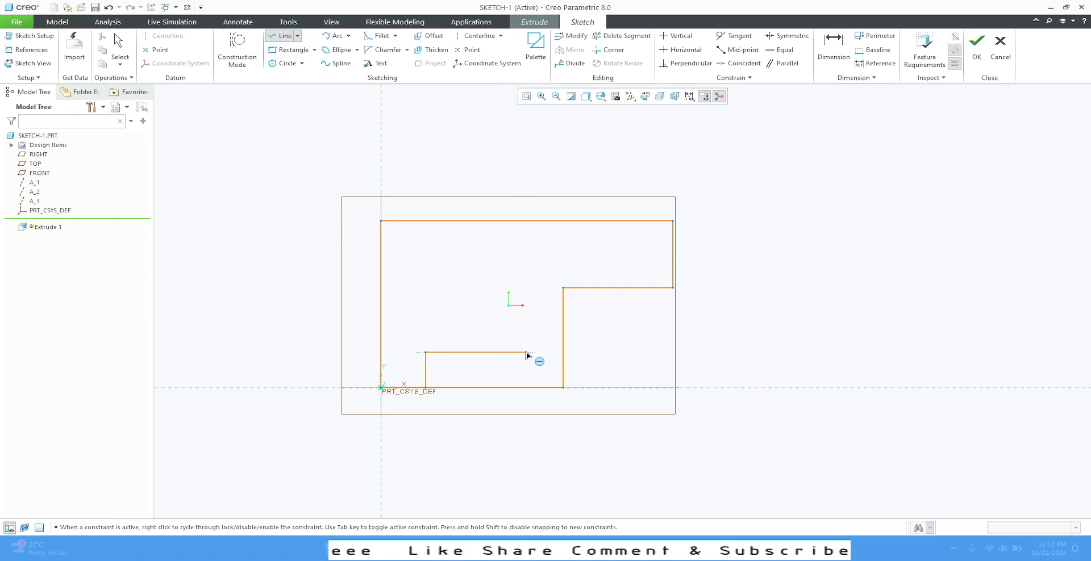
{"action": "left_click", "coordinate": [563, 353]}
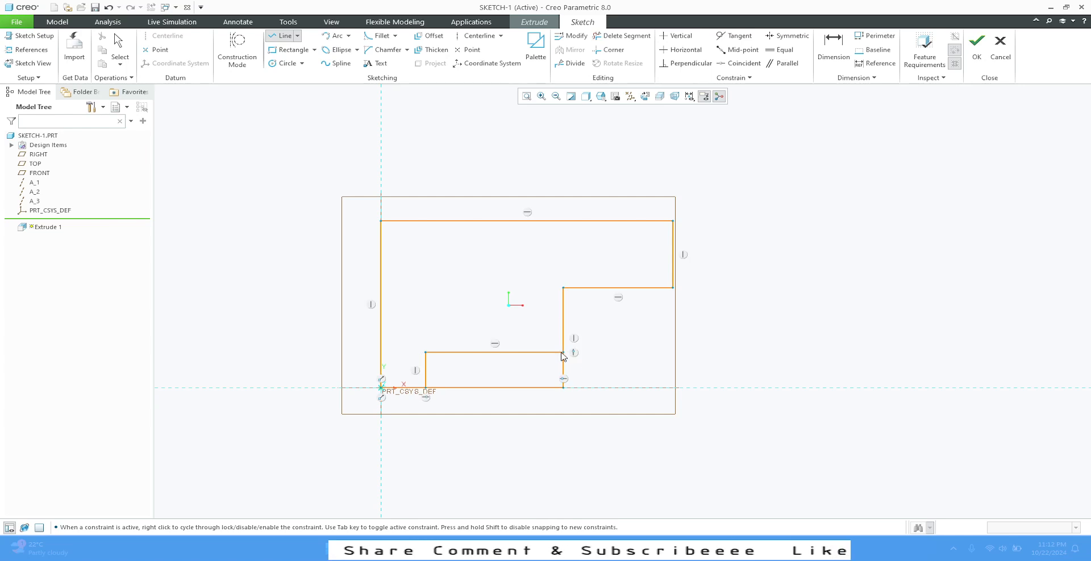
{"action": "middle_click", "coordinate": [631, 343]}
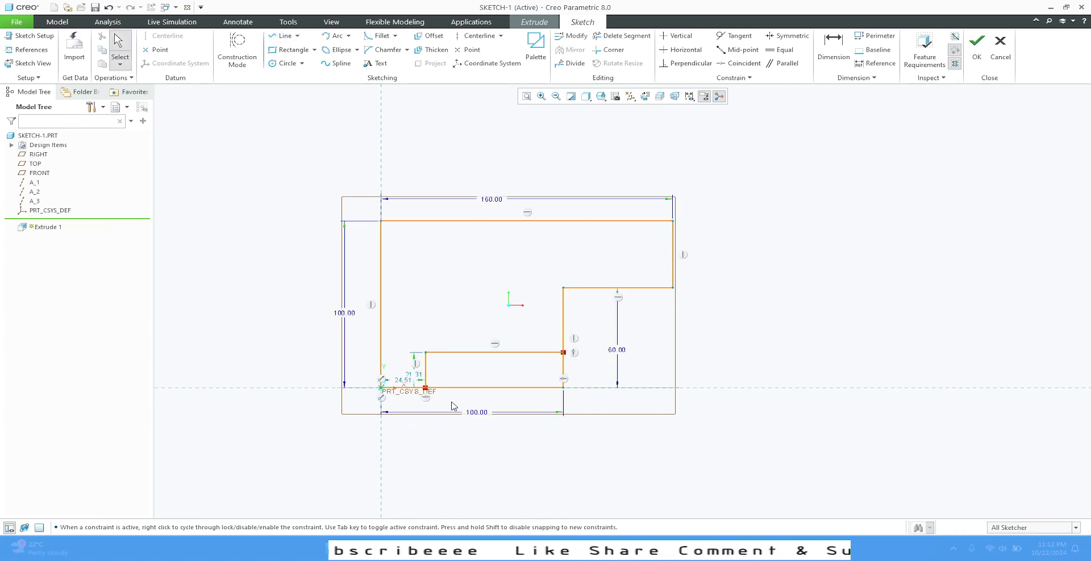
- Trim away the lower part of the inner vertical edge and the bottom edge segment beyond the new step
{"action": "left_click", "coordinate": [623, 36]}
{"action": "left_click", "coordinate": [563, 371]}
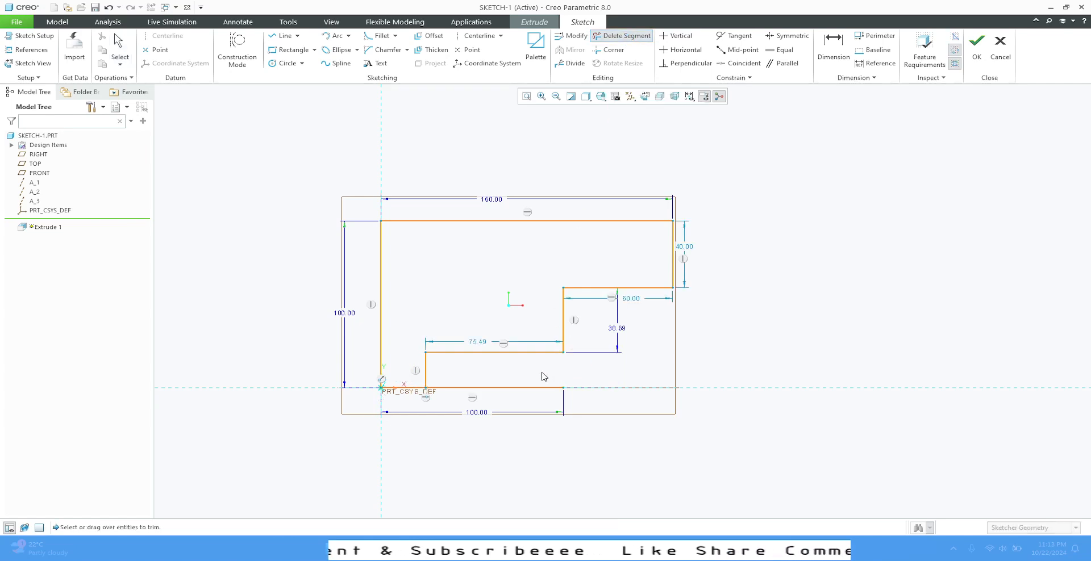
{"action": "left_click", "coordinate": [490, 388]}
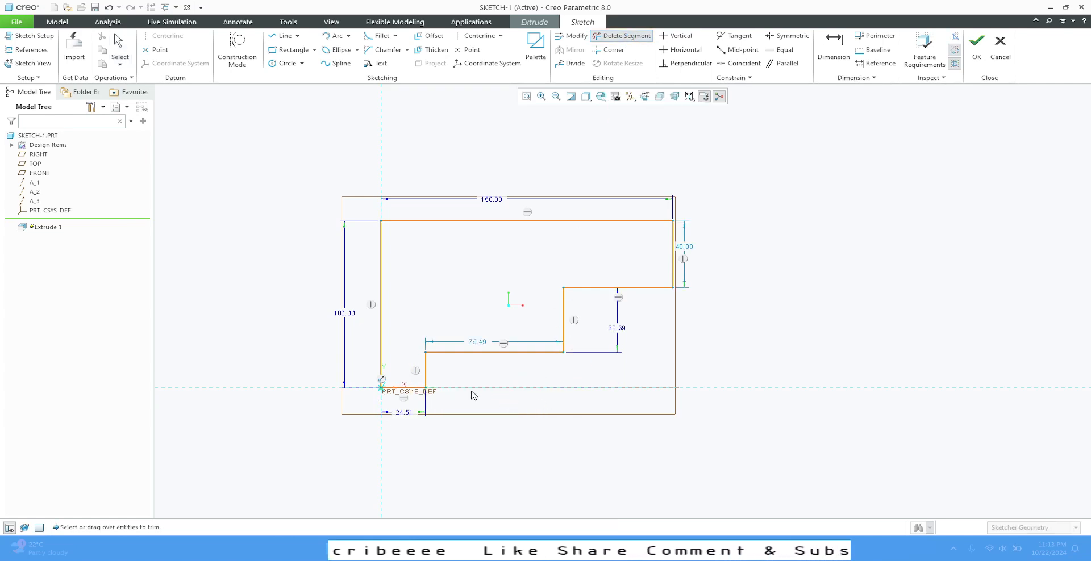
{"action": "middle_click", "coordinate": [740, 334]}
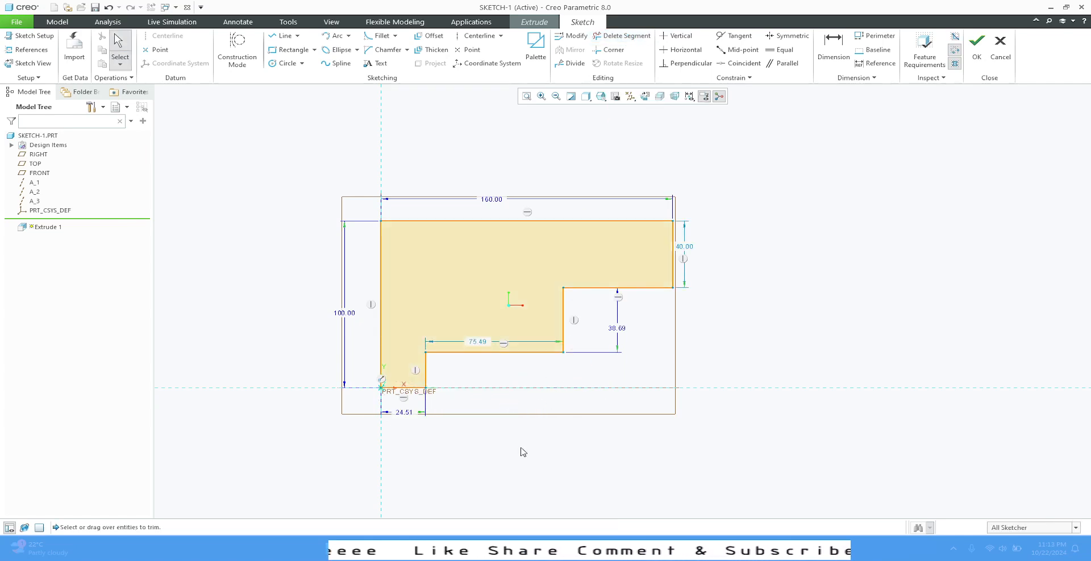
- Set the bottom ledge width from the origin to 25 mm
{"action": "double_click", "coordinate": [407, 417]}
{"action": "type", "text": "25"}
{"action": "key", "text": "Return"}
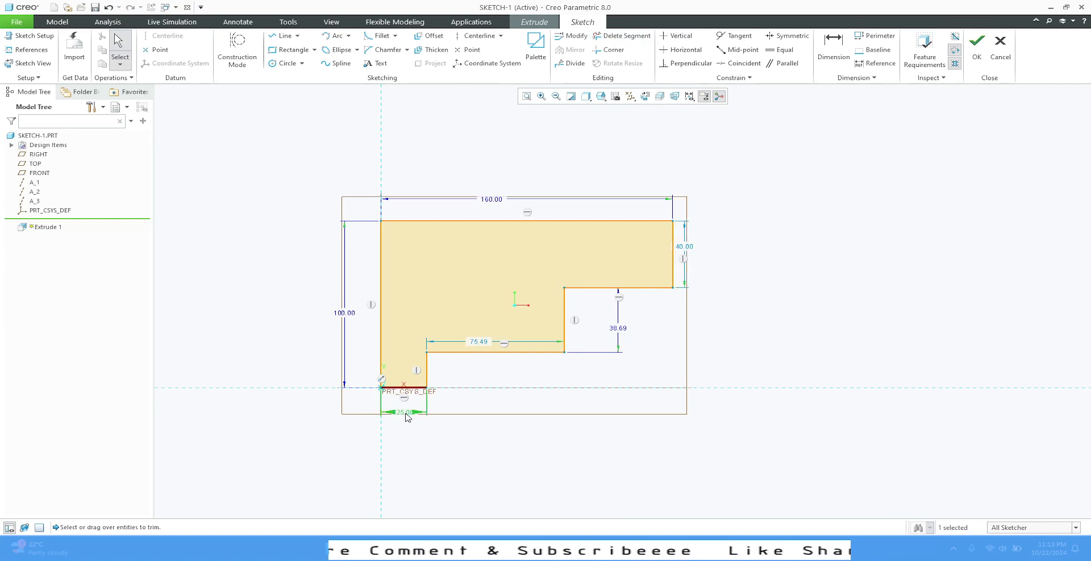
- Set the height of the middle riser between the two horizontal steps to 40 mm
{"action": "double_click", "coordinate": [620, 329]}
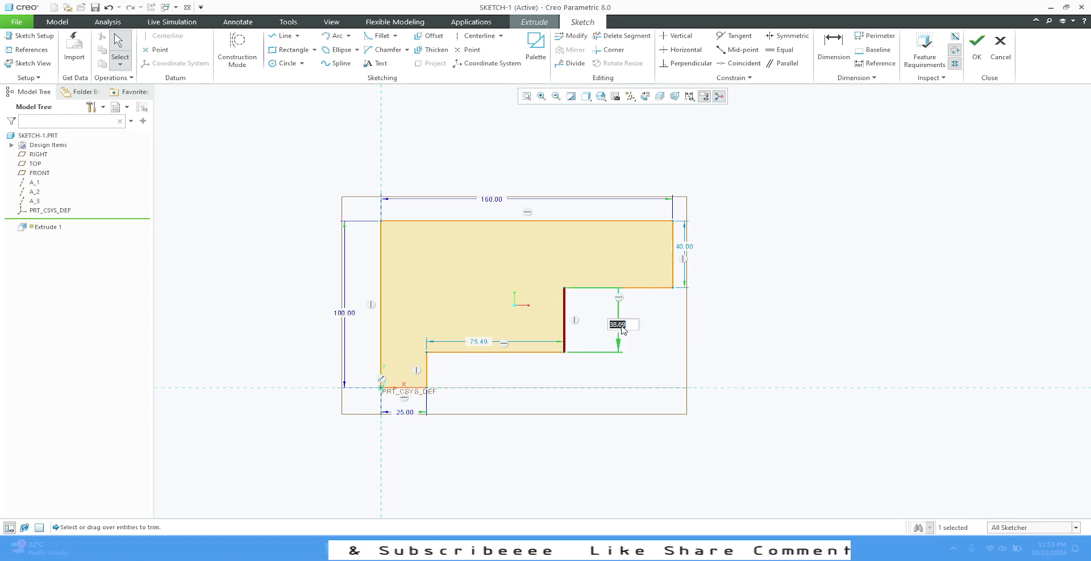
{"action": "type", "text": "40"}
{"action": "key", "text": "Return"}
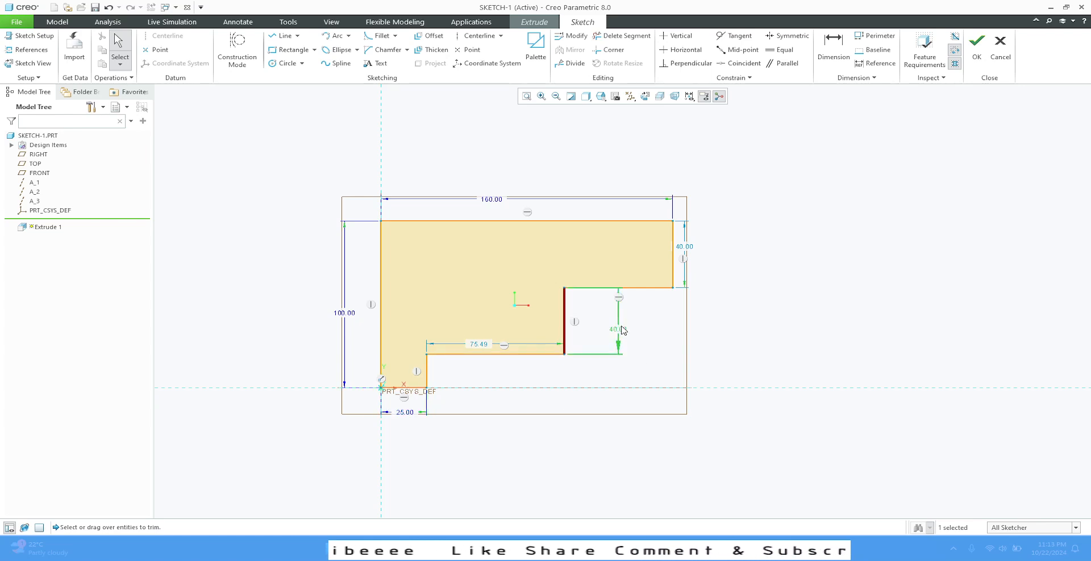
- Set the lower step's horizontal width, from the bottom ledge to the inner vertical edge, to 75 mm
{"action": "left_click", "coordinate": [823, 322]}
{"action": "double_click", "coordinate": [476, 344]}
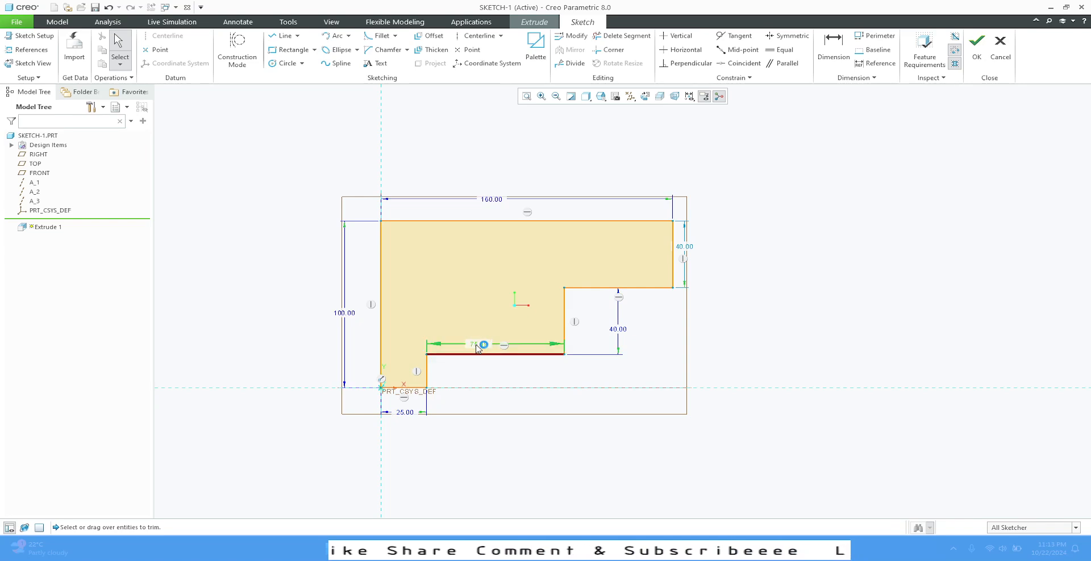
{"action": "type", "text": "75"}
{"action": "key", "text": "Return"}
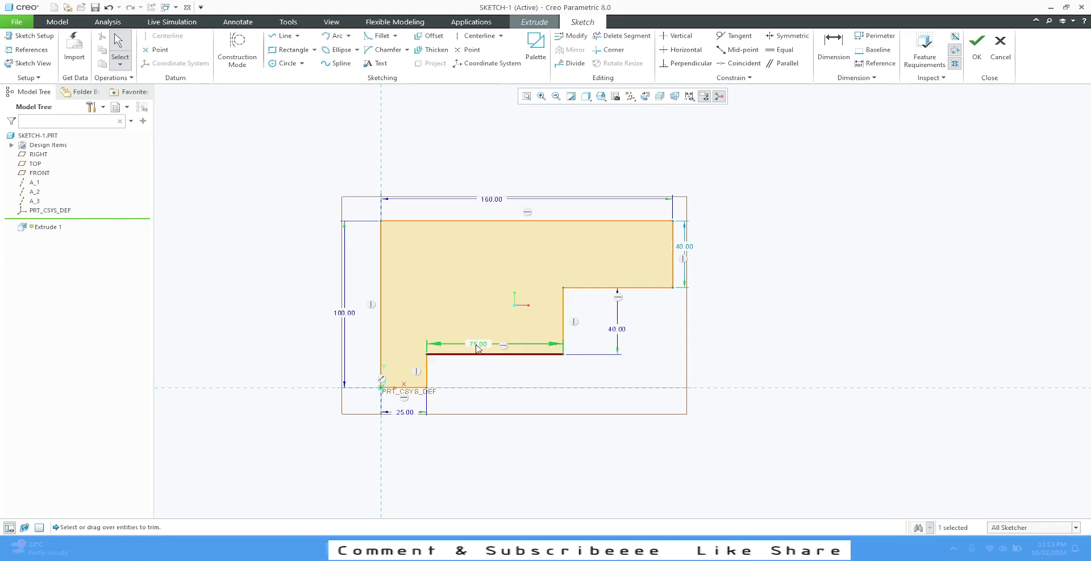
{"action": "left_click", "coordinate": [788, 323]}
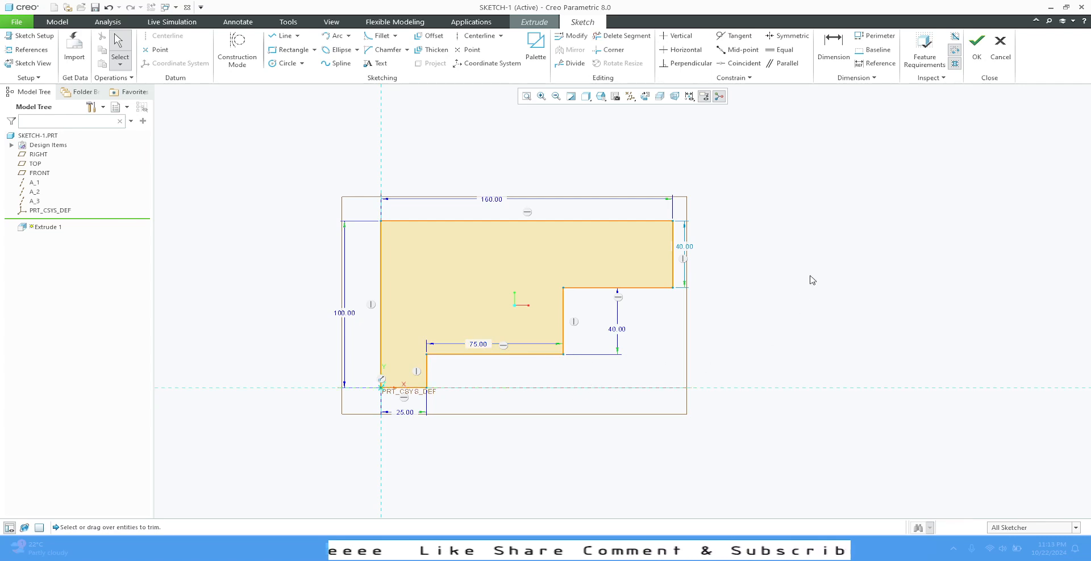
- Sketch two circles inside the profile, one near the upper-left corner and one near the upper-right corner
{"action": "left_click", "coordinate": [284, 63]}
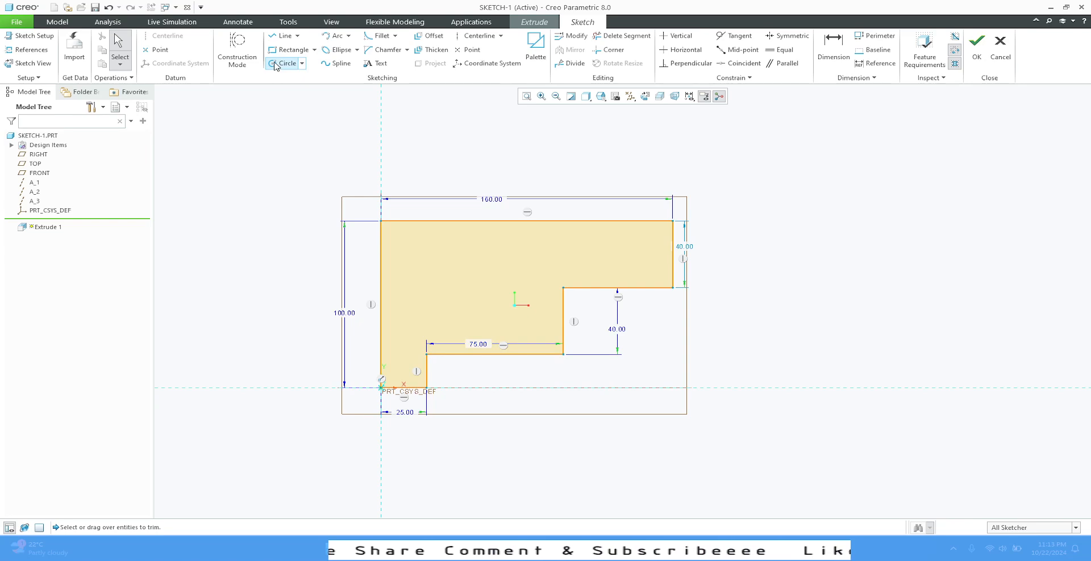
{"action": "left_click", "coordinate": [424, 258]}
{"action": "left_click", "coordinate": [442, 249]}
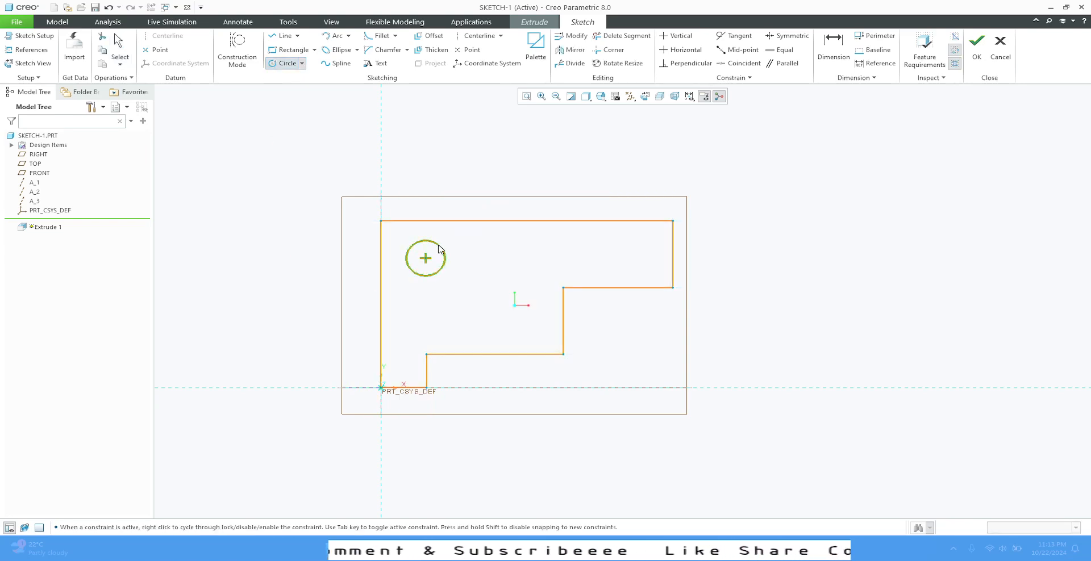
{"action": "left_click", "coordinate": [632, 258]}
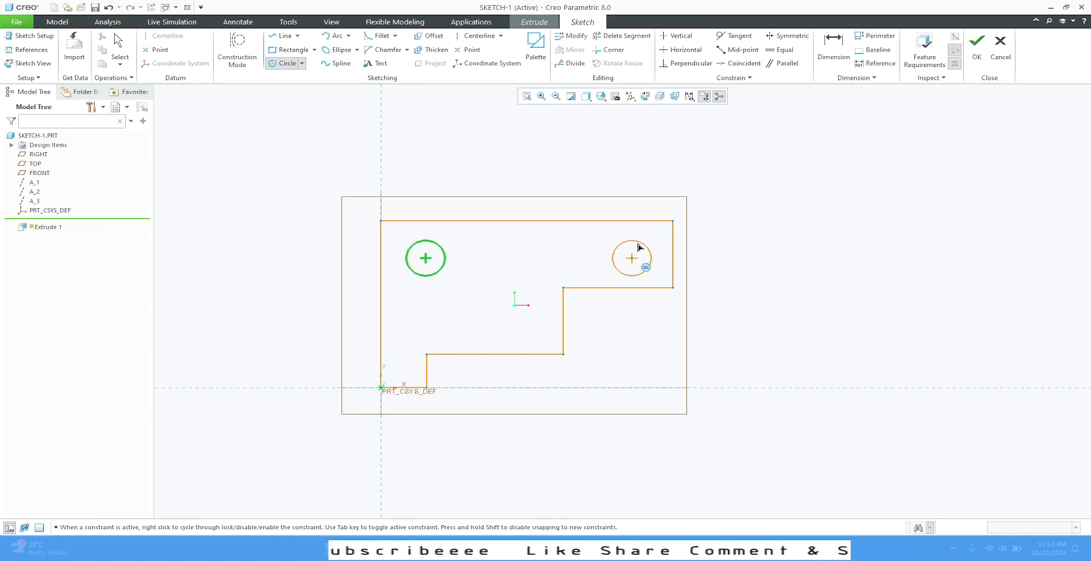
{"action": "left_click", "coordinate": [649, 252]}
{"action": "middle_click", "coordinate": [753, 234]}
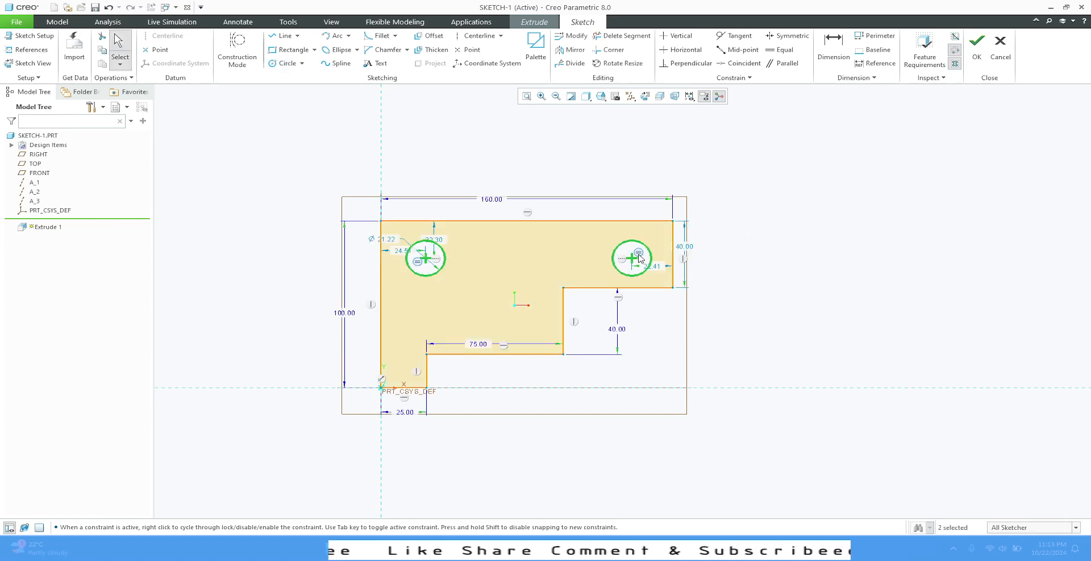
- Set the left circle's diameter to 25 mm
{"action": "left_click", "coordinate": [390, 243]}
{"action": "type", "text": "25"}
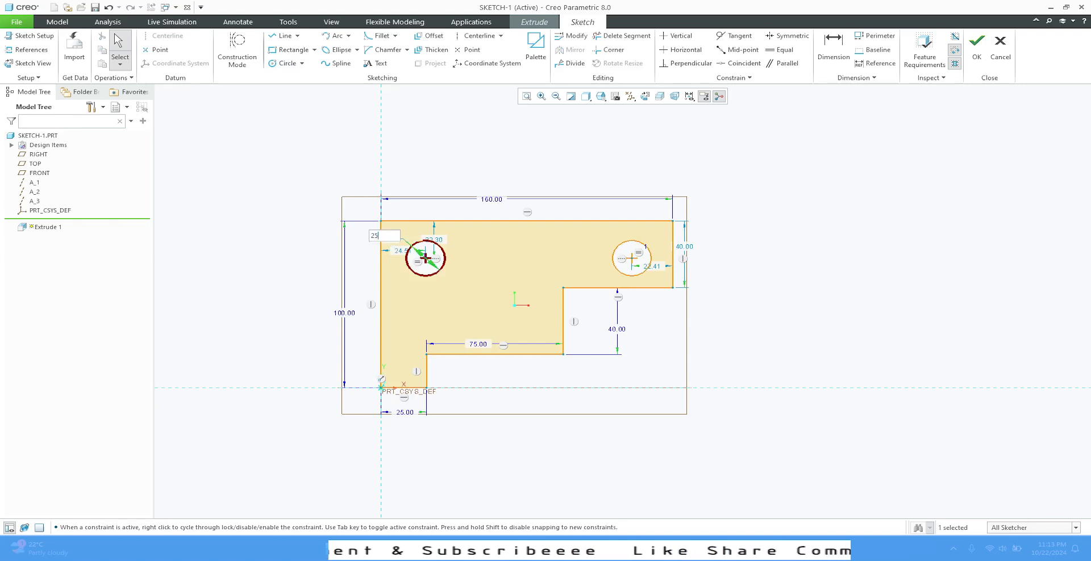
{"action": "key", "text": "Return"}
{"action": "left_click", "coordinate": [925, 250]}
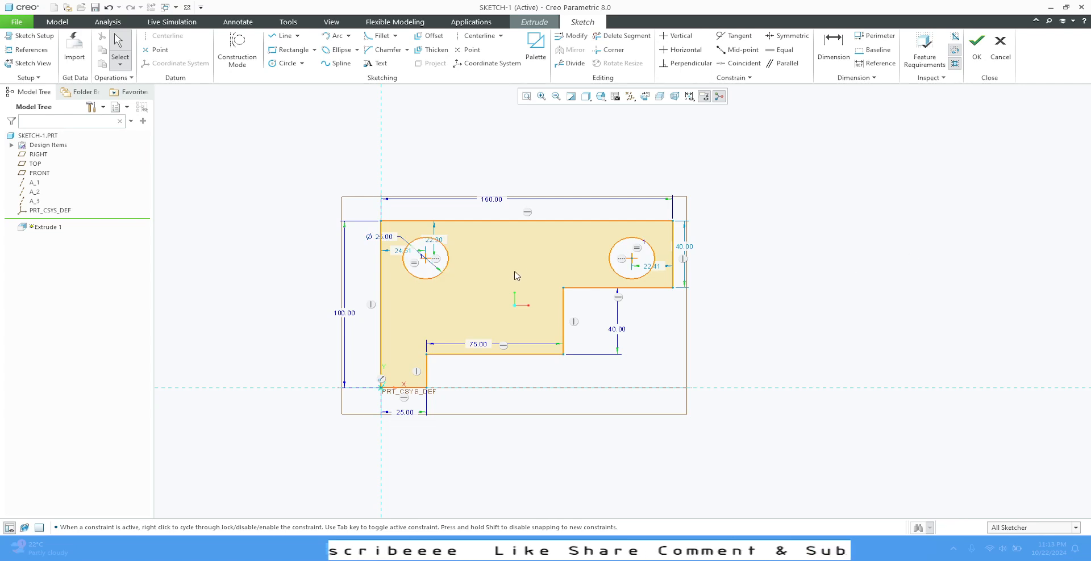
- Position the left circle's centre 25 mm below the top edge and 25 mm from the left edge
{"action": "left_click_drag", "start_coordinate": [434, 240], "coordinate": [466, 244]}
{"action": "type", "text": "25"}
{"action": "key", "text": "Return"}
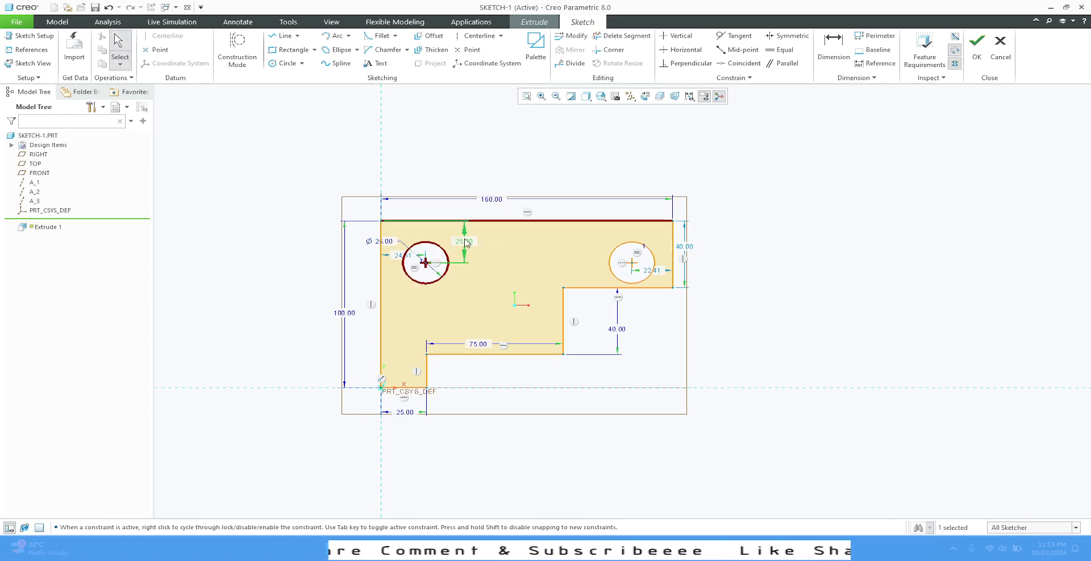
{"action": "left_click_drag", "start_coordinate": [402, 261], "coordinate": [404, 310]}
{"action": "type", "text": "25"}
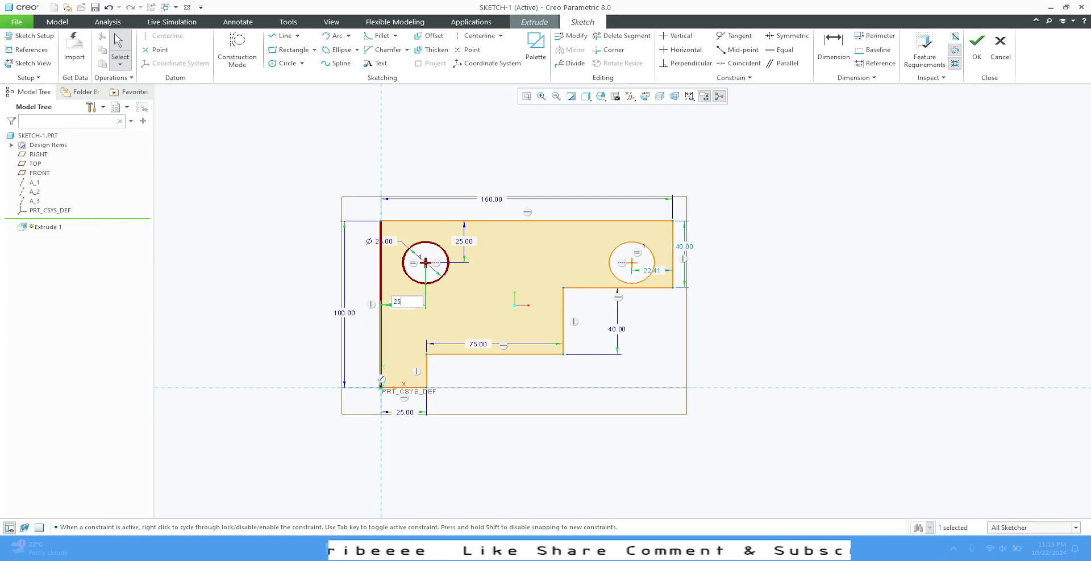
{"action": "key", "text": "Return"}
{"action": "left_click", "coordinate": [796, 329]}
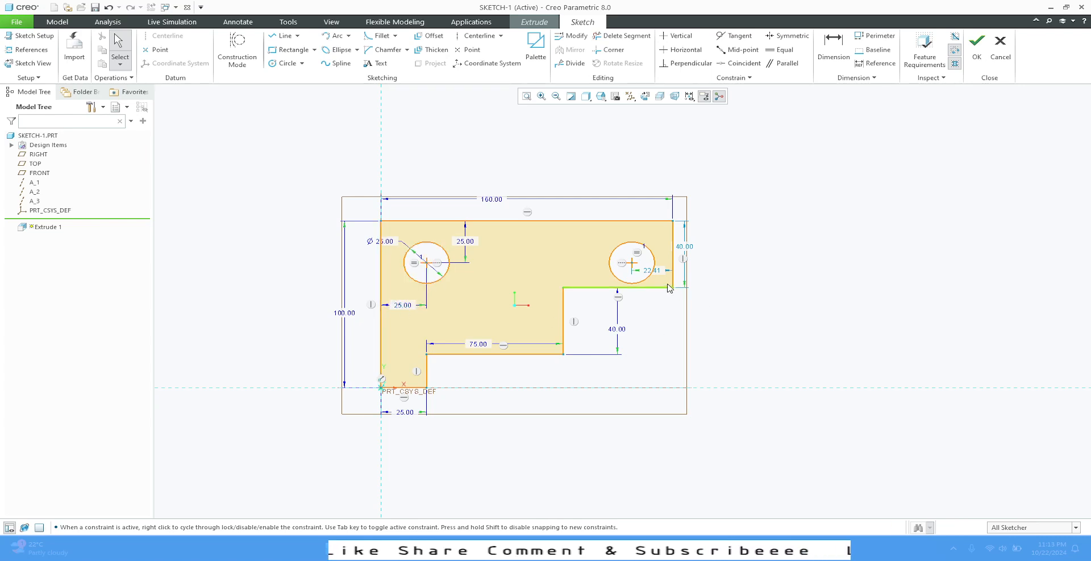
- Set the right circle centre's distance from the right edge to 25 mm
{"action": "left_click", "coordinate": [654, 271]}
{"action": "double_click", "coordinate": [654, 271]}
{"action": "type", "text": "25"}
{"action": "key", "text": "Return"}
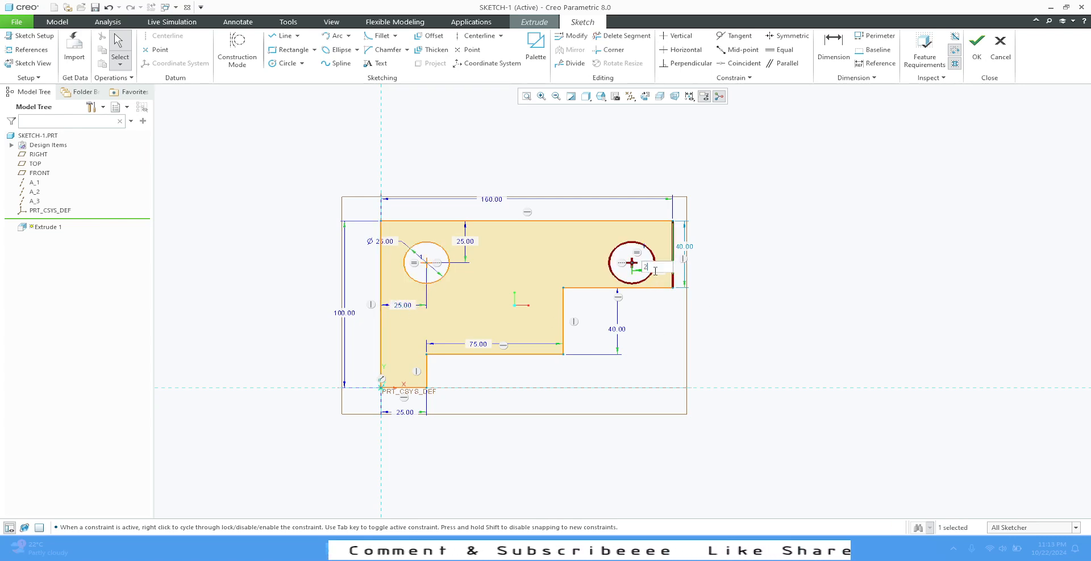
{"action": "left_click", "coordinate": [805, 279]}
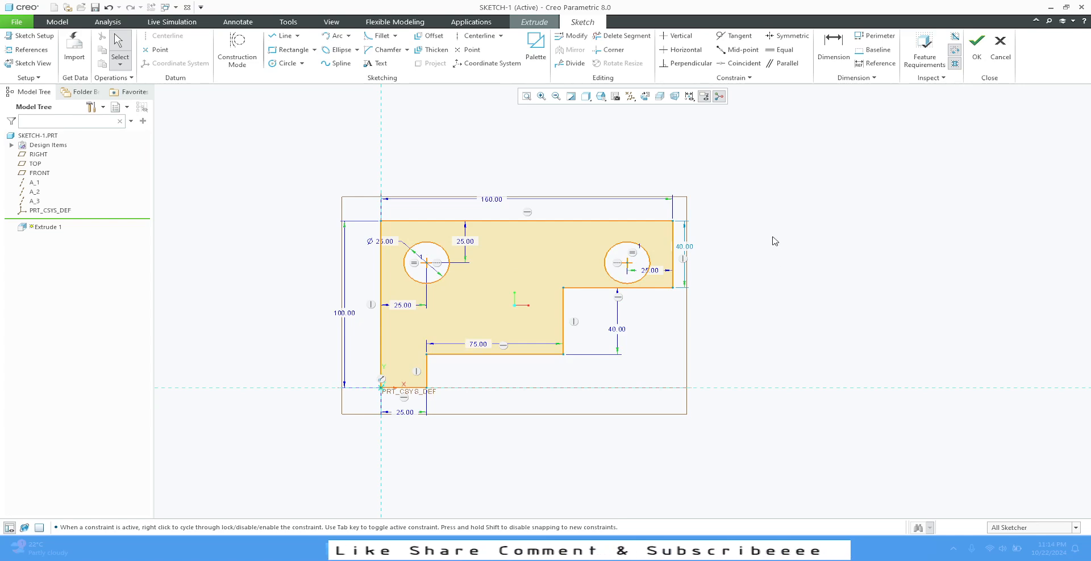
- Finish the sketch and switch the extrusion preview display to shading with edges
{"action": "left_click", "coordinate": [977, 51]}
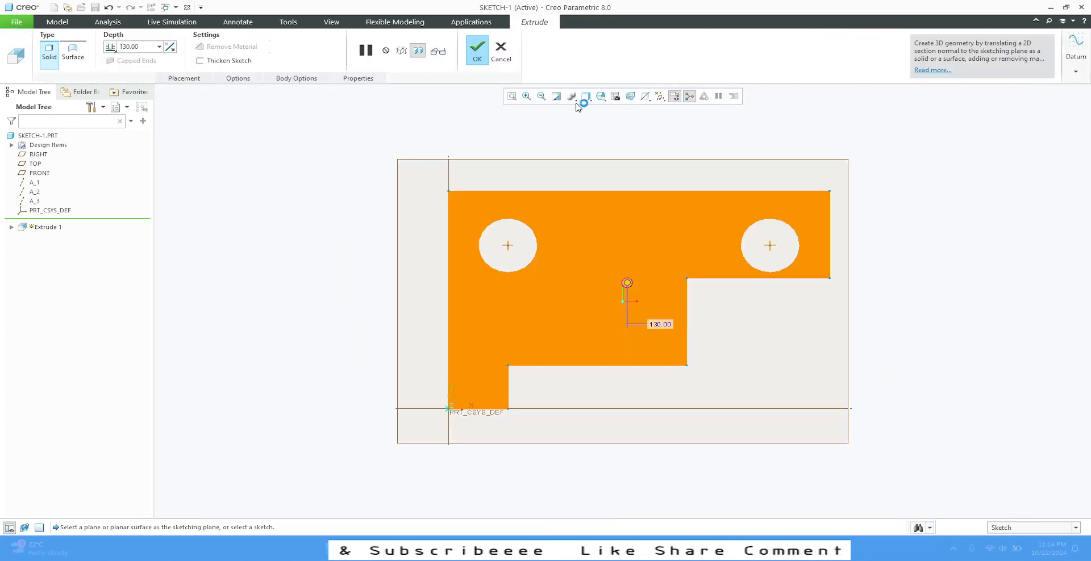
{"action": "left_click", "coordinate": [600, 101]}
{"action": "left_click", "coordinate": [608, 107]}
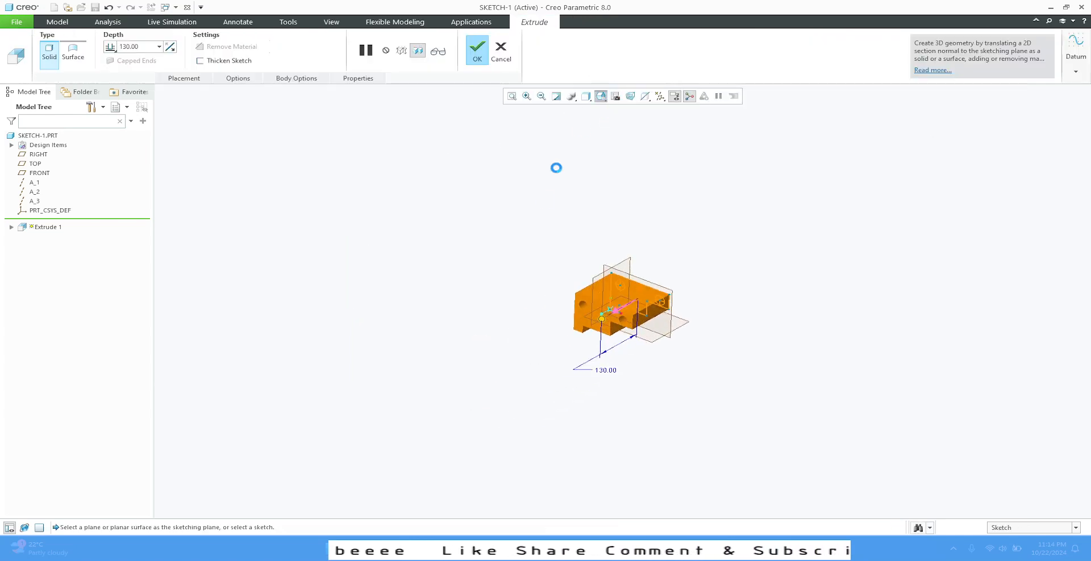
{"action": "scroll", "coordinate": [659, 312], "scroll_direction": "up", "scroll_amount": 3}
{"action": "left_click", "coordinate": [586, 96]}
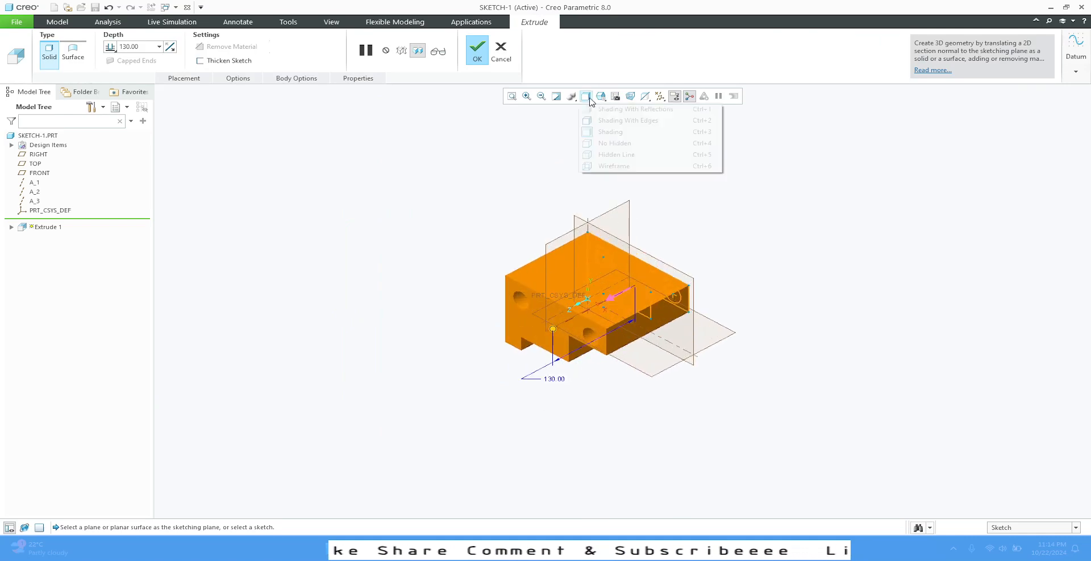
{"action": "left_click", "coordinate": [613, 121]}
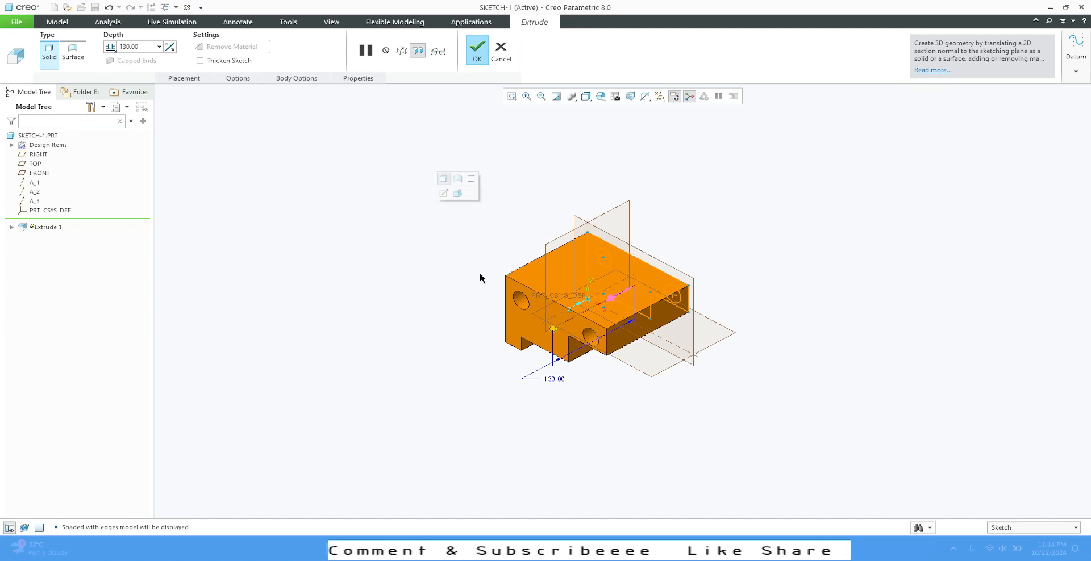
- Drag the extrusion depth handle to about 82 mm
{"action": "scroll", "coordinate": [635, 286], "scroll_direction": "up", "scroll_amount": 2}
{"action": "left_click", "coordinate": [110, 48]}
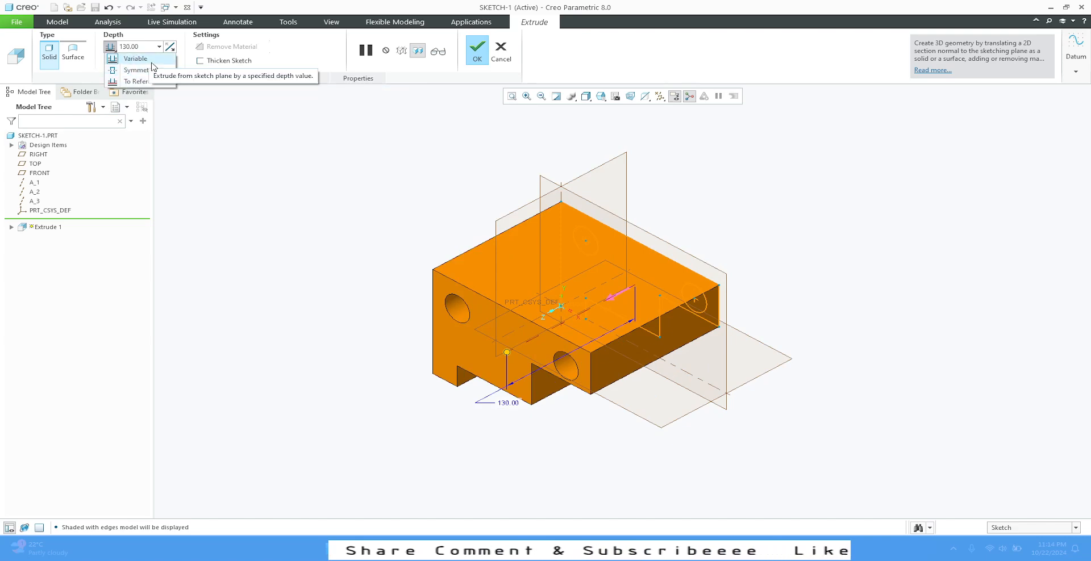
{"action": "left_click", "coordinate": [510, 355]}
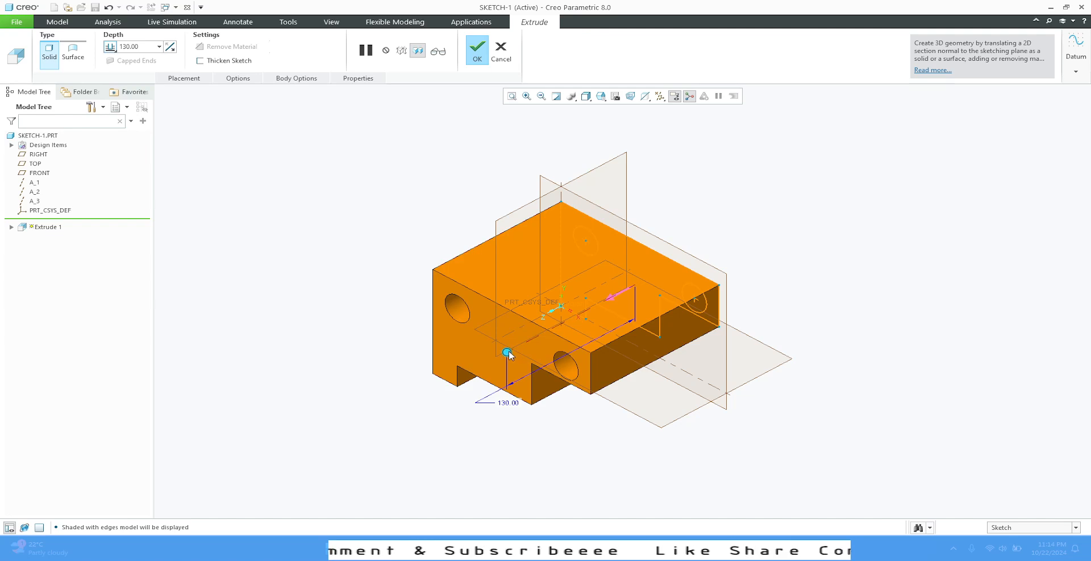
{"action": "left_click_drag", "start_coordinate": [509, 355], "coordinate": [557, 330]}
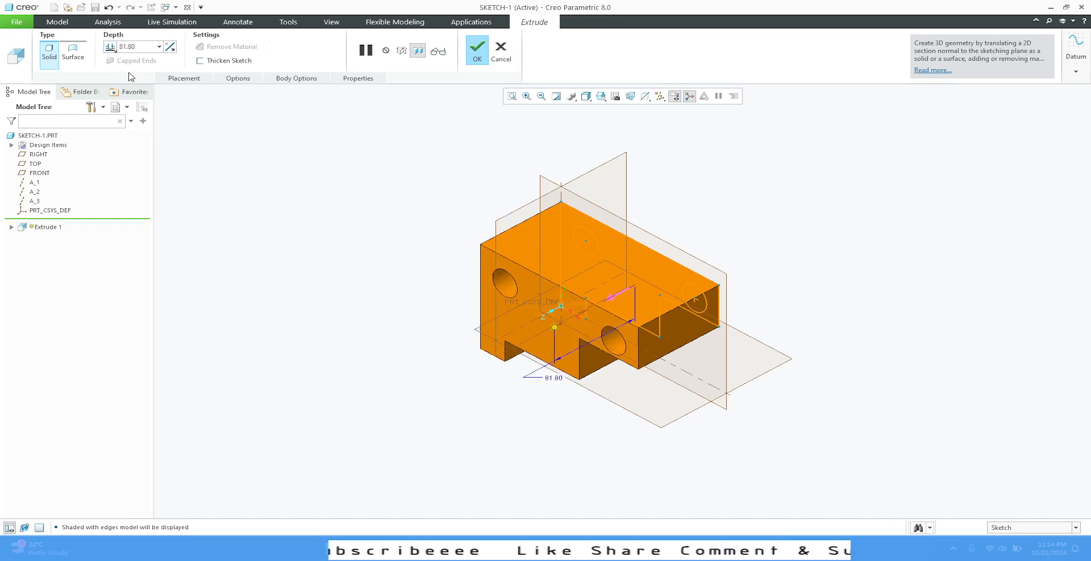
- Set the extrusion depth type to symmetric about the sketch plane
{"action": "left_click", "coordinate": [111, 47]}
{"action": "left_click", "coordinate": [120, 70]}
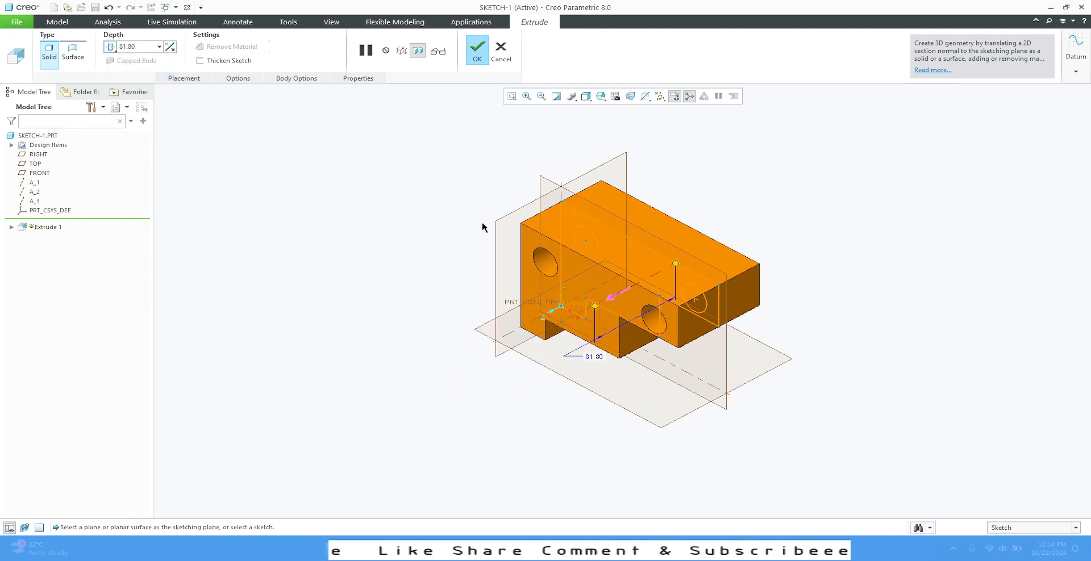
{"action": "left_click", "coordinate": [113, 47]}
{"action": "left_click", "coordinate": [130, 82]}
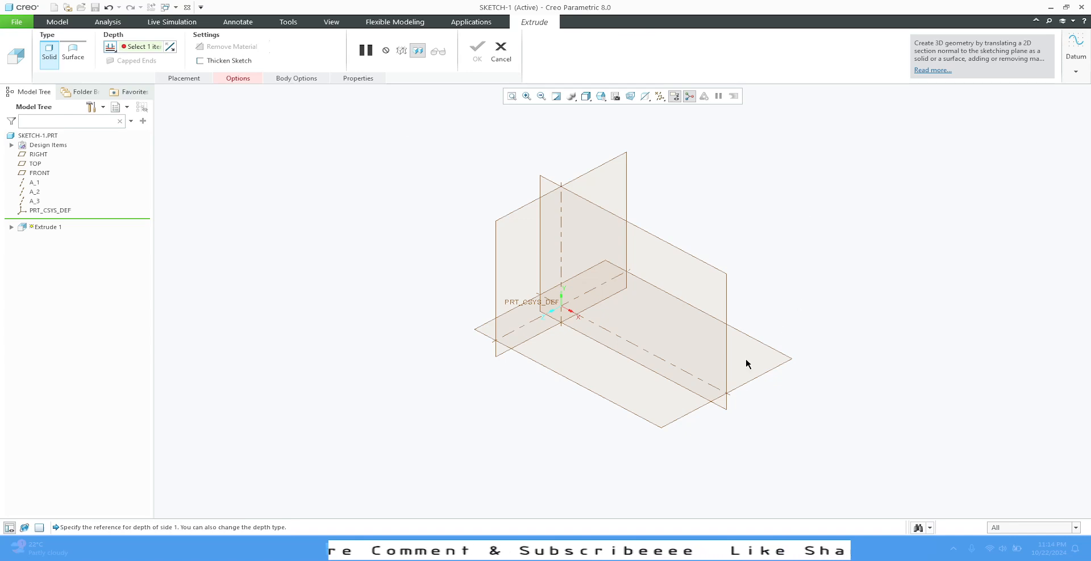
{"action": "left_click", "coordinate": [110, 47]}
{"action": "left_click", "coordinate": [123, 71]}
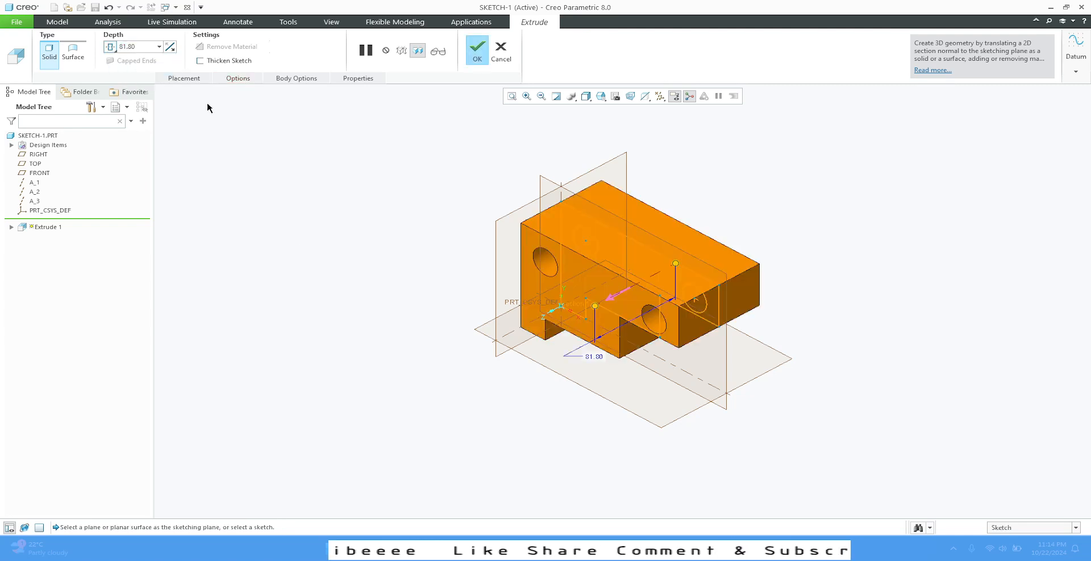
- Set the symmetric extrusion depth to 100 mm and complete the Extrude feature
{"action": "double_click", "coordinate": [151, 45]}
{"action": "type", "text": "100"}
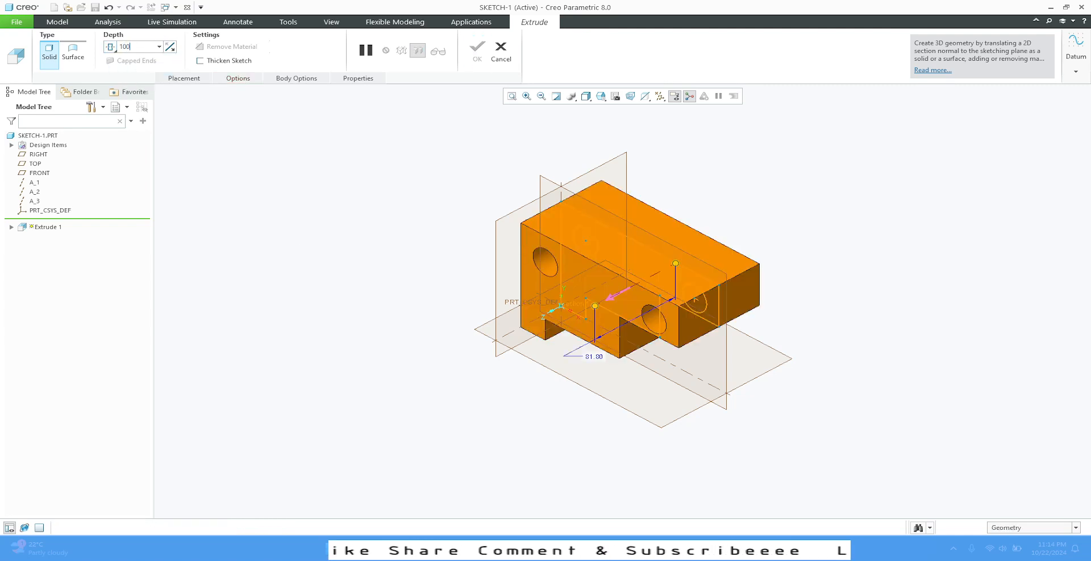
{"action": "key", "text": "Return"}
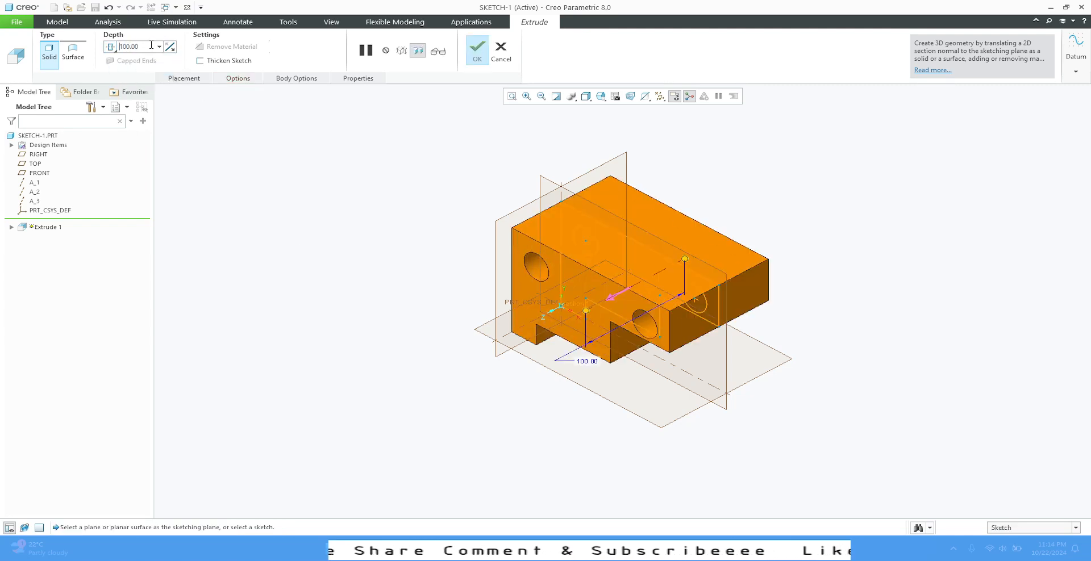
{"action": "left_click", "coordinate": [477, 49]}
- Orbit around the extruded part to examine it from different angles
{"action": "left_click", "coordinate": [312, 341]}
{"action": "key", "text": "ctrl+d"}
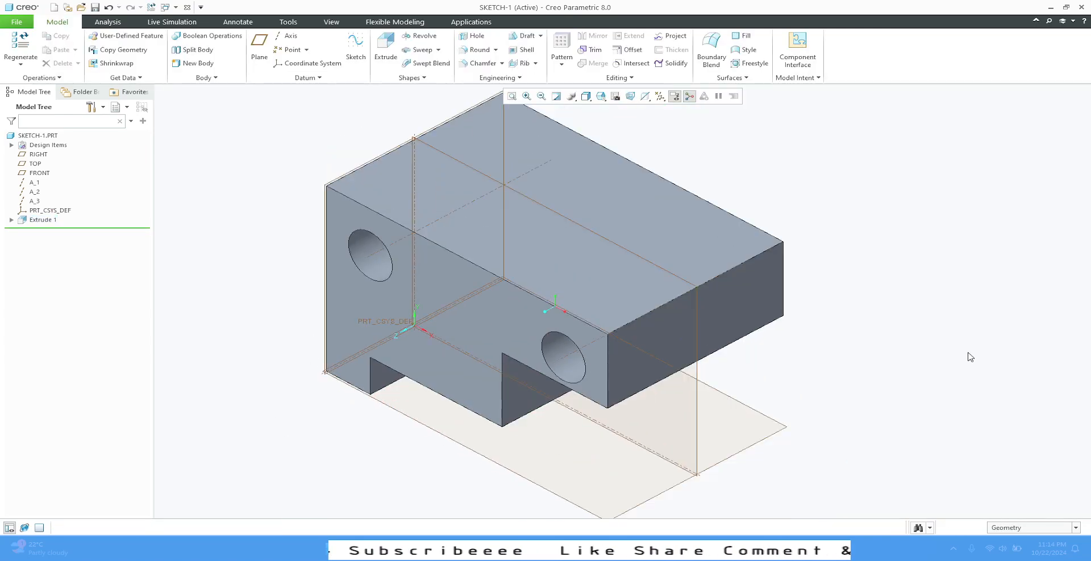
{"action": "mouse_move", "coordinate": [966, 358]}
{"action": "middle_mouse_down"}
{"action": "mouse_move", "coordinate": [937, 243]}
{"action": "mouse_move", "coordinate": [979, 329]}
{"action": "middle_mouse_up"}
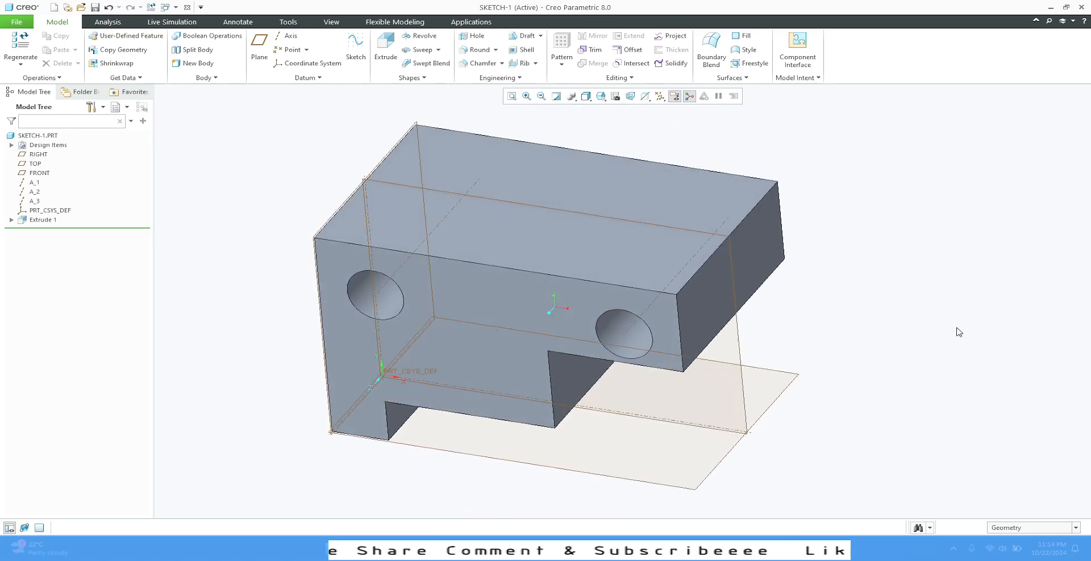
{"action": "mouse_move", "coordinate": [881, 282]}
{"action": "middle_mouse_down"}
{"action": "mouse_move", "coordinate": [884, 250]}
{"action": "mouse_move", "coordinate": [808, 326]}
{"action": "mouse_move", "coordinate": [903, 281]}
{"action": "mouse_move", "coordinate": [940, 312]}
{"action": "middle_mouse_up"}
- Reopen the extrusion's section sketch for editing and orient it flat to the screen
{"action": "left_click", "coordinate": [11, 220]}
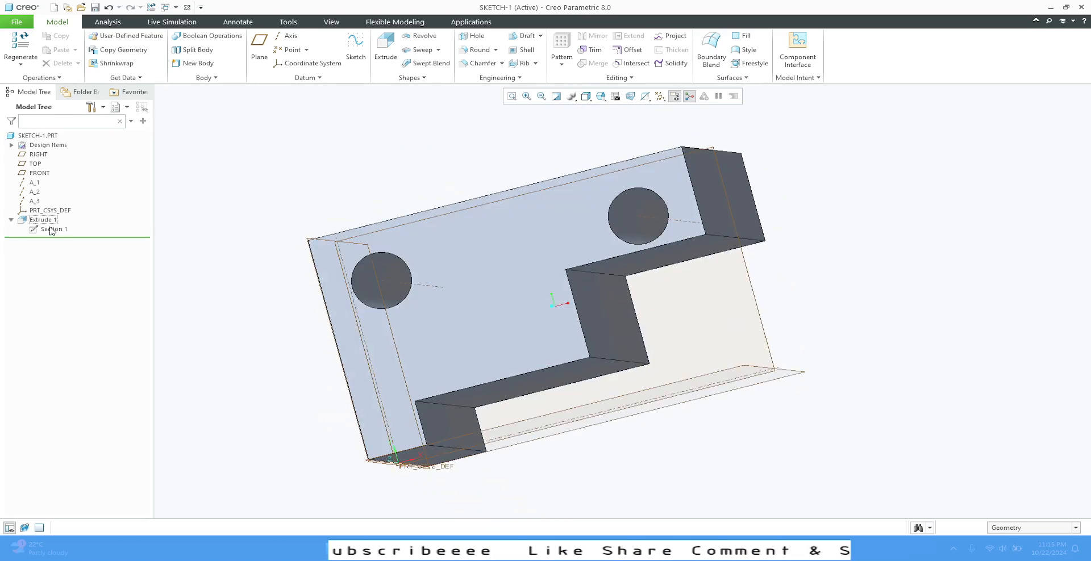
{"action": "left_click", "coordinate": [51, 230]}
{"action": "left_click", "coordinate": [71, 181]}
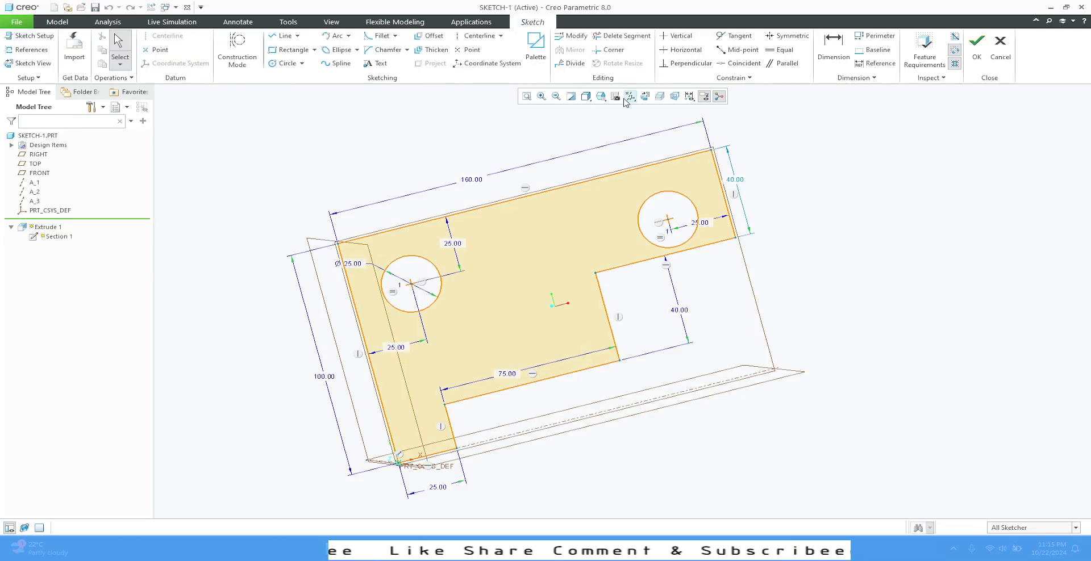
{"action": "left_click", "coordinate": [645, 96]}
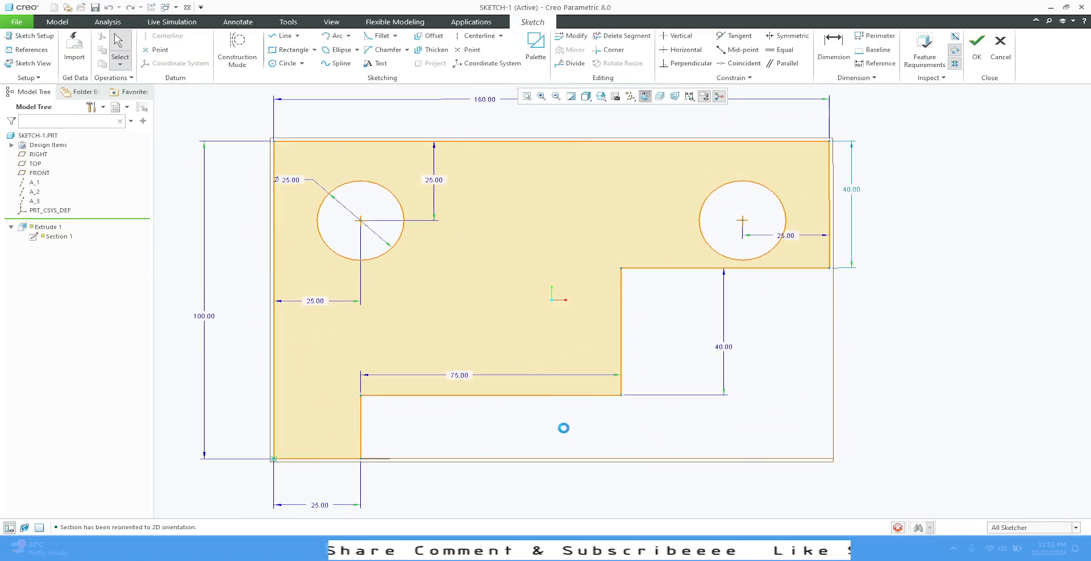